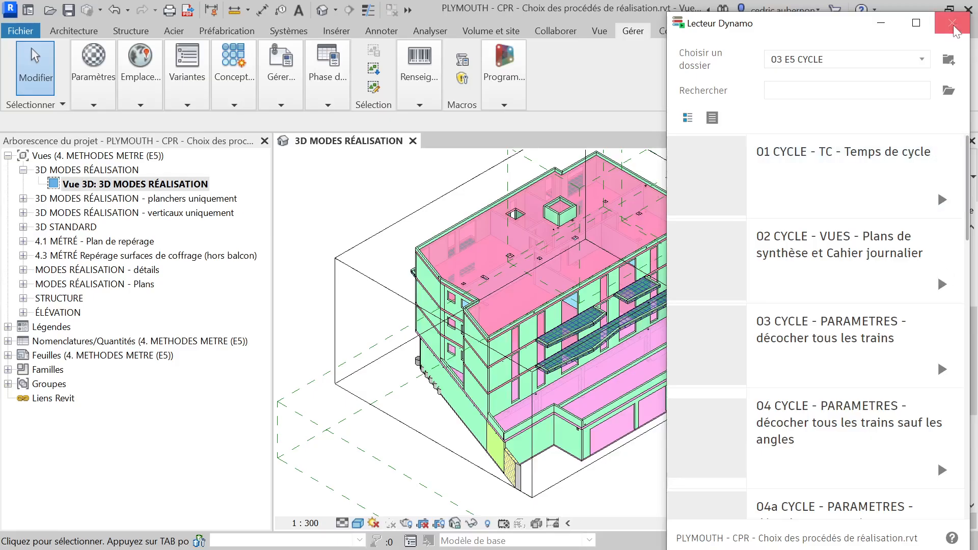
- Reopen Dynamo Player, choose the 03 E5 CYCLE folder and open the 01 CYCLE - TC - Temps de cycle script
{"action": "left_click", "coordinate": [951, 22]}
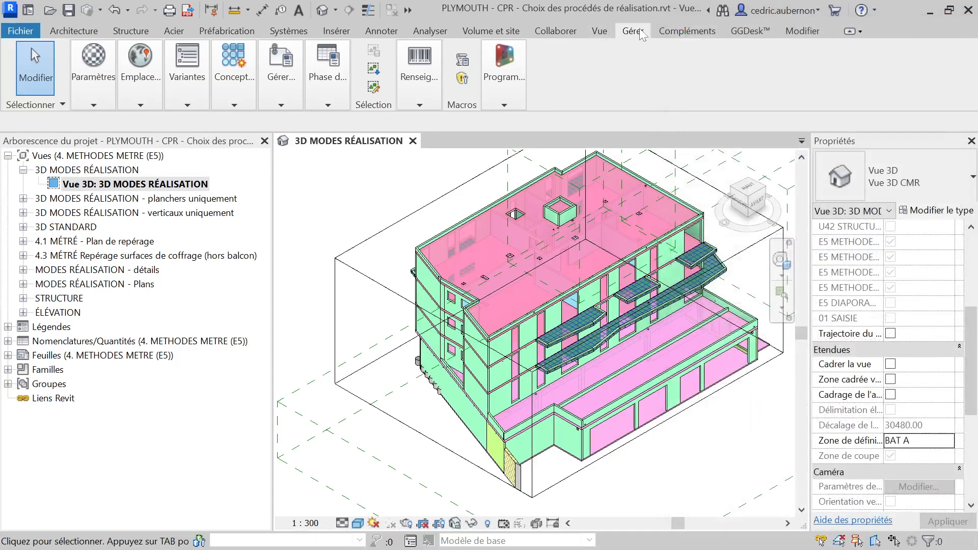
{"action": "left_click", "coordinate": [504, 77]}
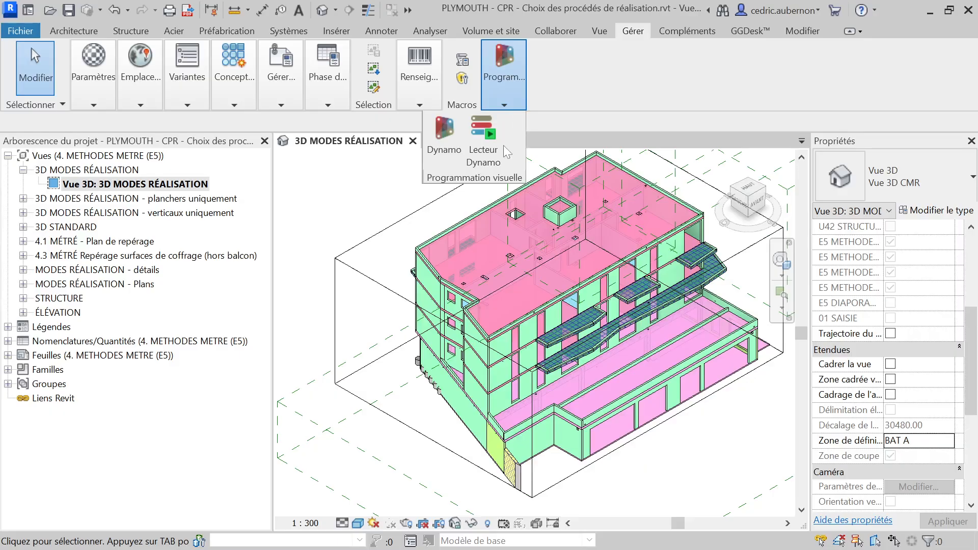
{"action": "left_click", "coordinate": [694, 121]}
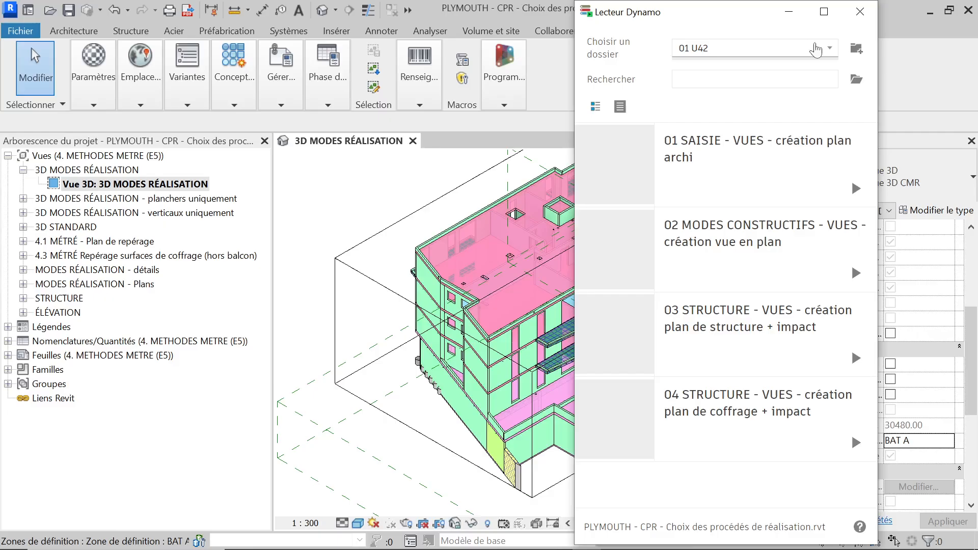
{"action": "left_click", "coordinate": [829, 48]}
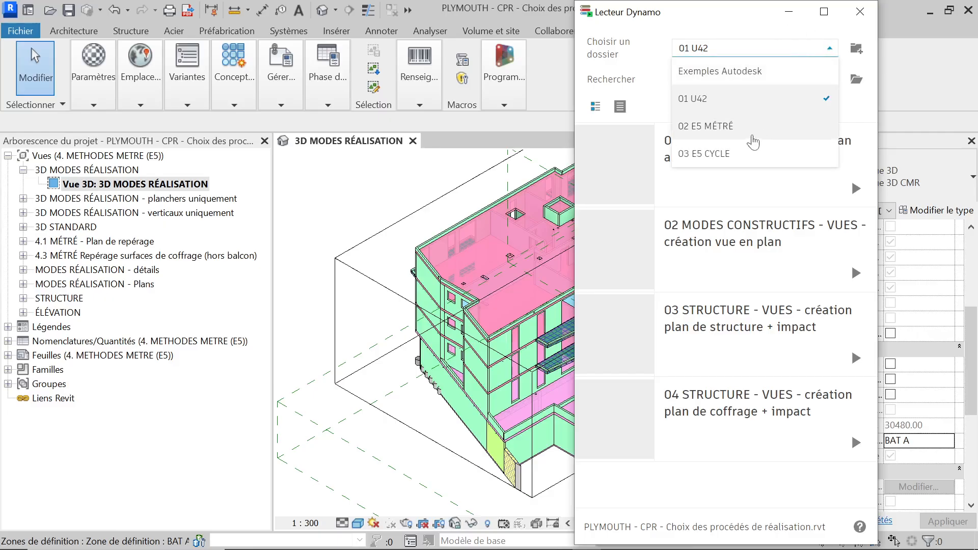
{"action": "left_click", "coordinate": [744, 166]}
{"action": "left_click_drag", "start_coordinate": [731, 23], "coordinate": [808, 58]}
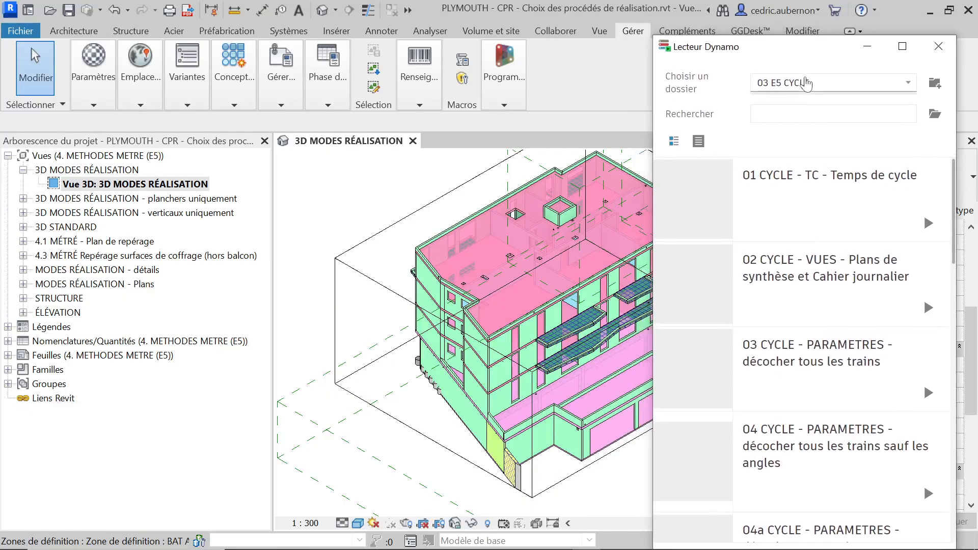
{"action": "left_click", "coordinate": [774, 179]}
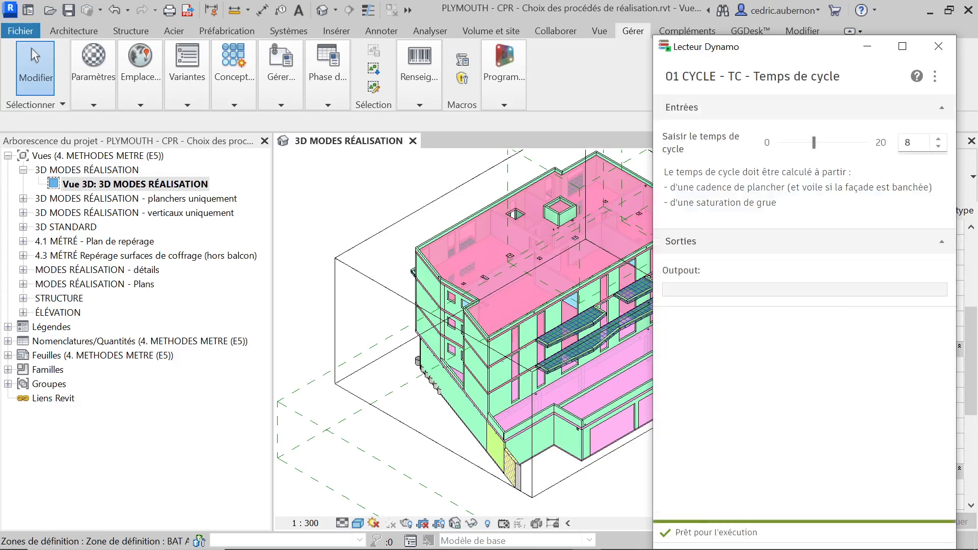
- Apply the 5. METHODES CYCLE (E5) browser organization to the views, sheets and schedules
{"action": "left_click", "coordinate": [121, 157]}
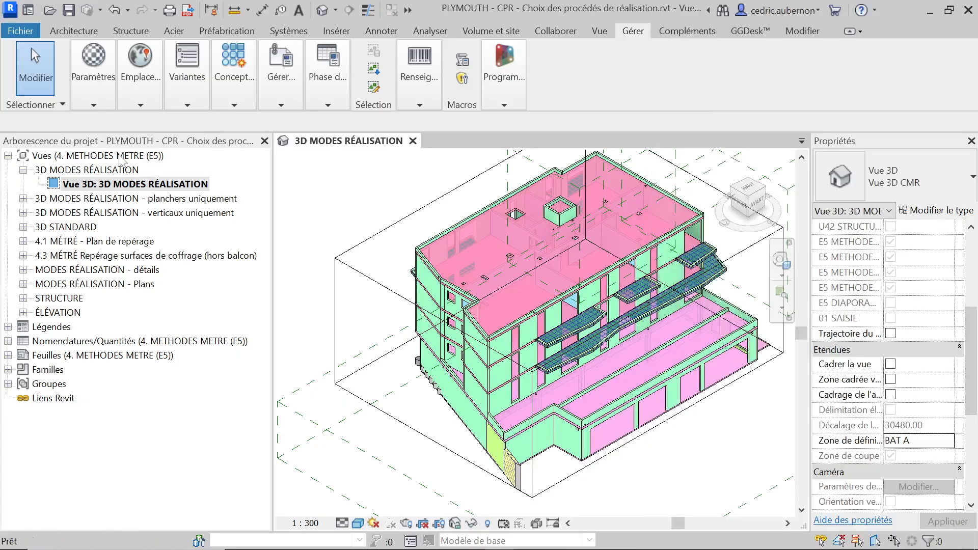
{"action": "right_click", "coordinate": [121, 158]}
{"action": "left_click", "coordinate": [148, 165]}
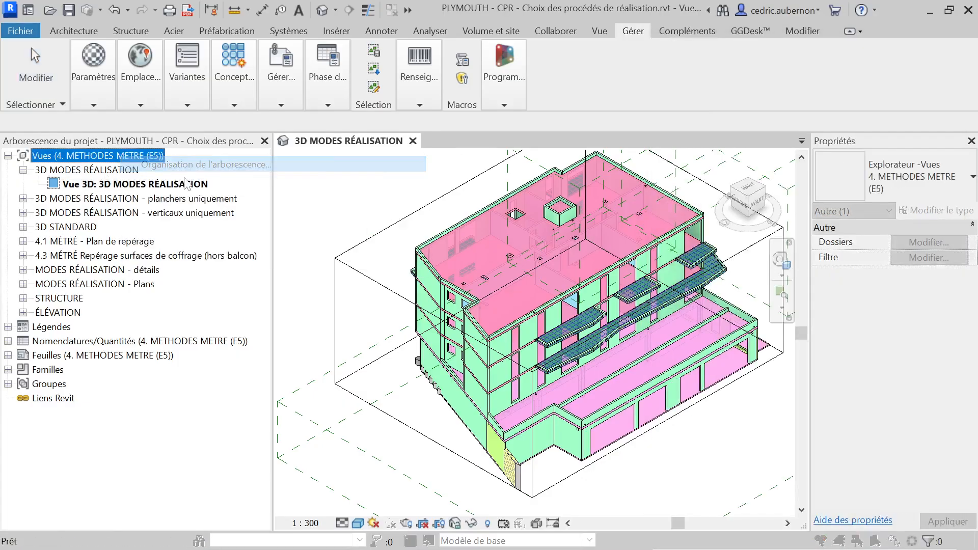
{"action": "left_click", "coordinate": [347, 266]}
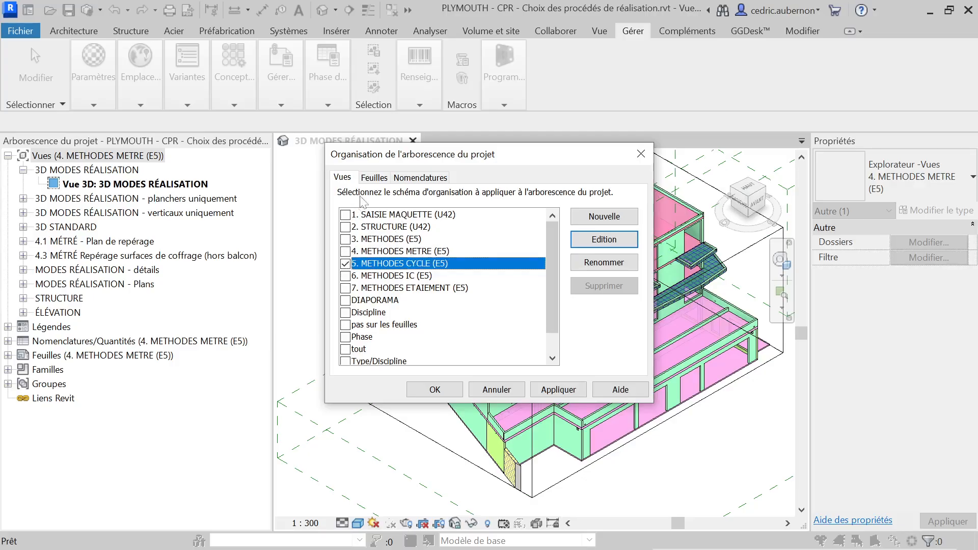
{"action": "left_click", "coordinate": [374, 178]}
{"action": "left_click", "coordinate": [349, 265]}
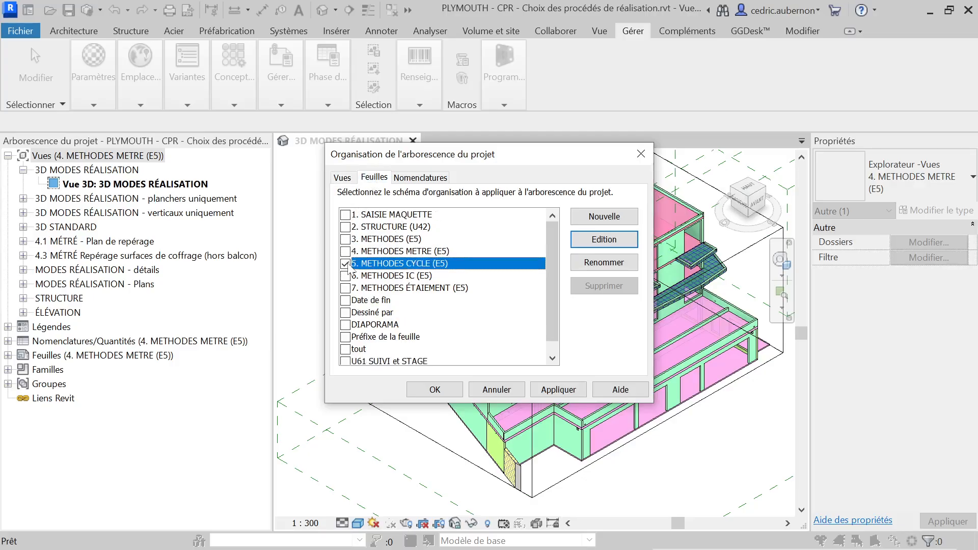
{"action": "left_click", "coordinate": [417, 178]}
{"action": "left_click", "coordinate": [346, 263]}
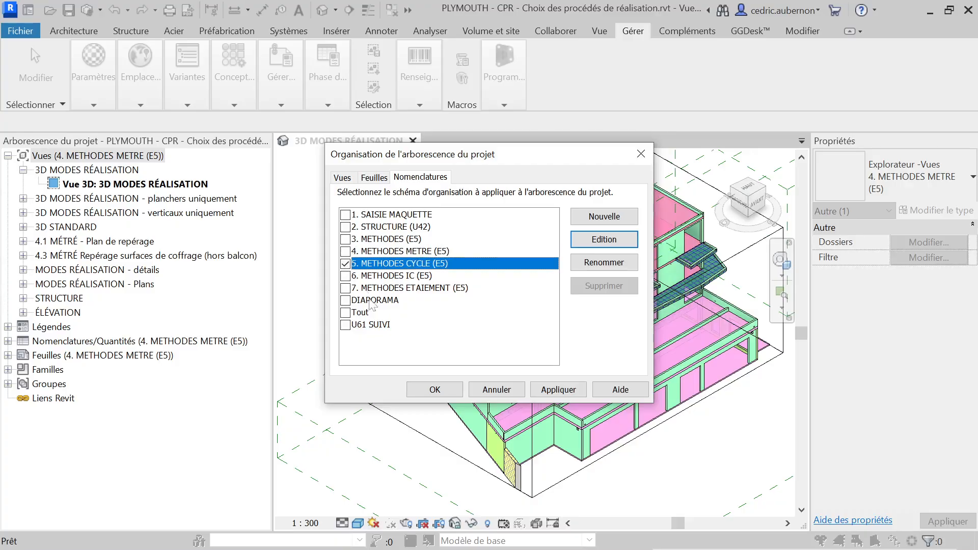
{"action": "left_click", "coordinate": [434, 389]}
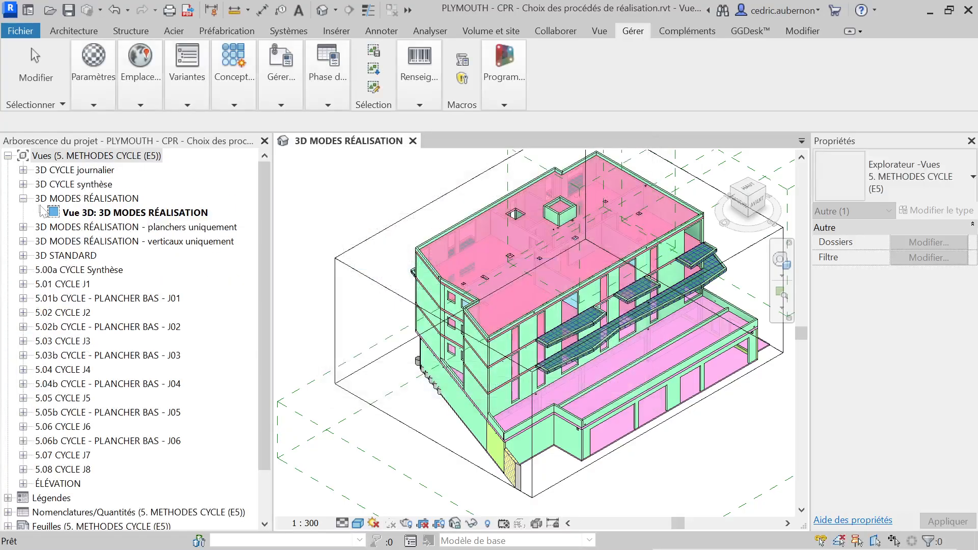
- Expand all the view folders in the project browser and review the cycle views
{"action": "right_click", "coordinate": [59, 156]}
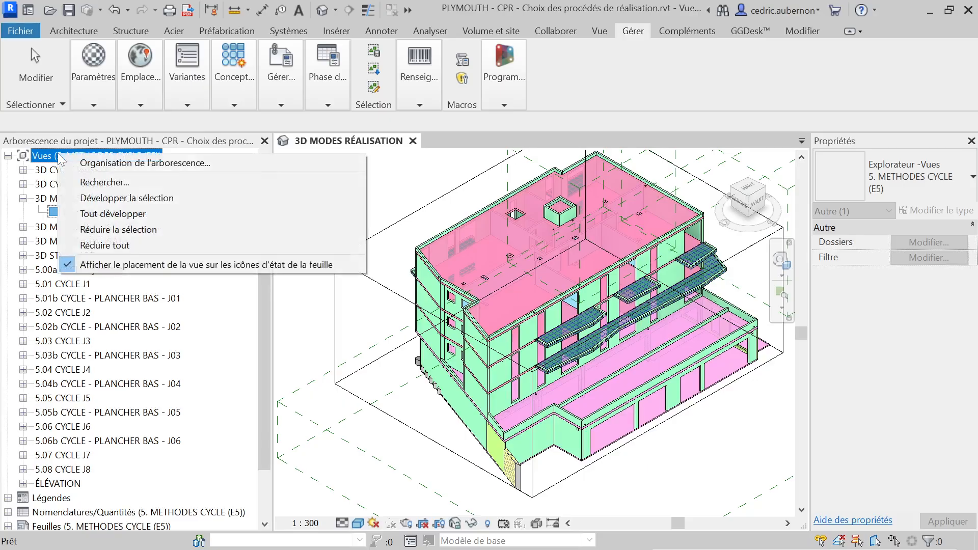
{"action": "left_click", "coordinate": [94, 213]}
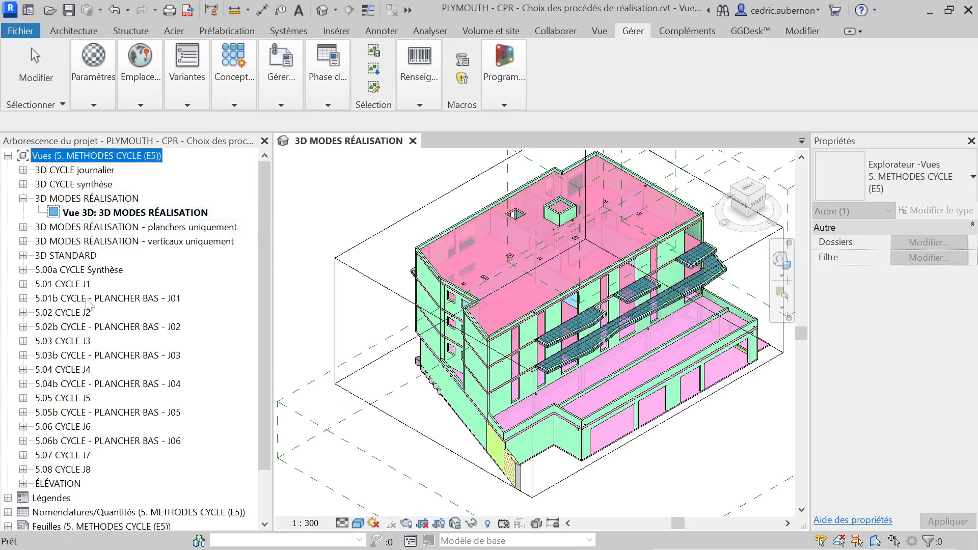
{"action": "scroll", "coordinate": [101, 332], "scroll_direction": "down", "scroll_amount": 8}
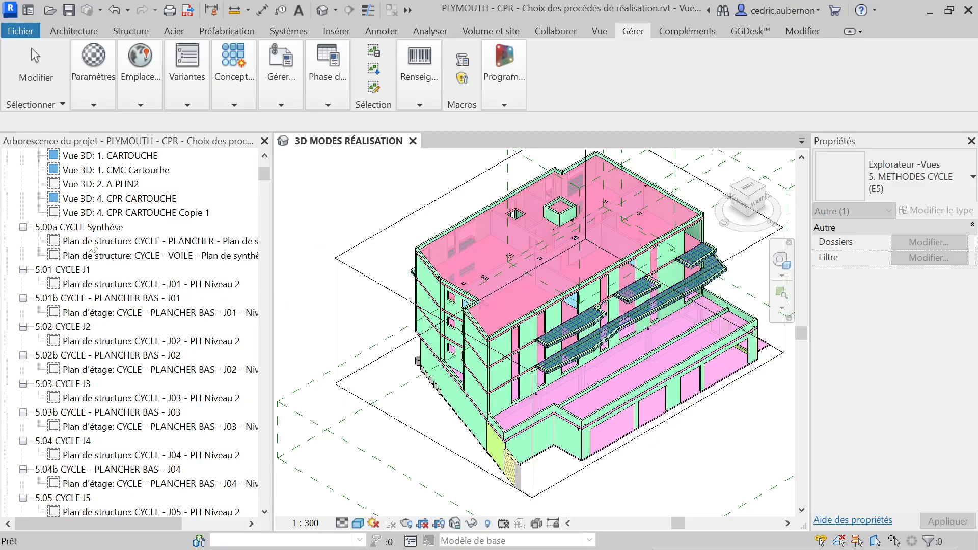
{"action": "scroll", "coordinate": [115, 331], "scroll_direction": "up", "scroll_amount": 7}
{"action": "scroll", "coordinate": [115, 331], "scroll_direction": "up", "scroll_amount": 1}
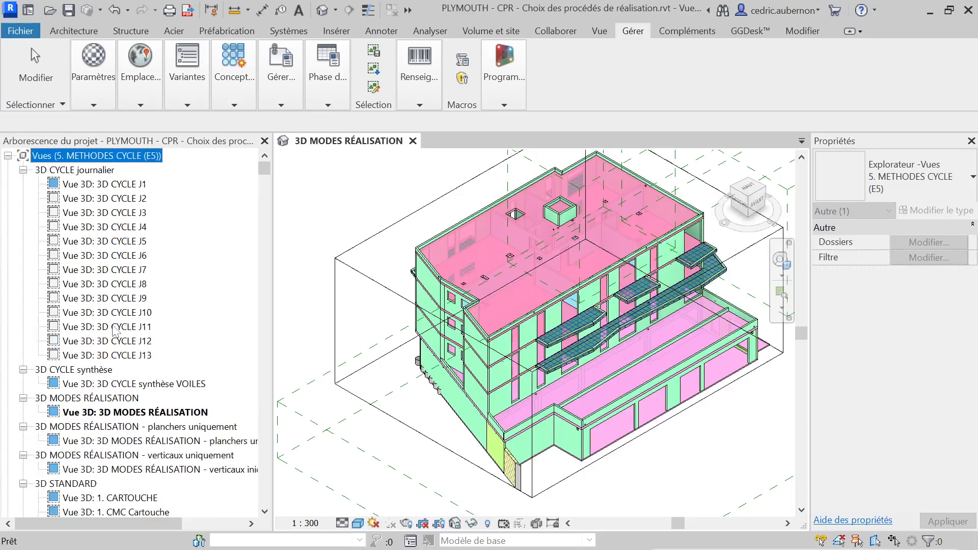
- Delete the cycle plan views in the folders from 5.00a CYCLE Synthèse through 5.08 CYCLE J8
{"action": "scroll", "coordinate": [118, 346], "scroll_direction": "down", "scroll_amount": 5}
{"action": "scroll", "coordinate": [122, 356], "scroll_direction": "down", "scroll_amount": 2}
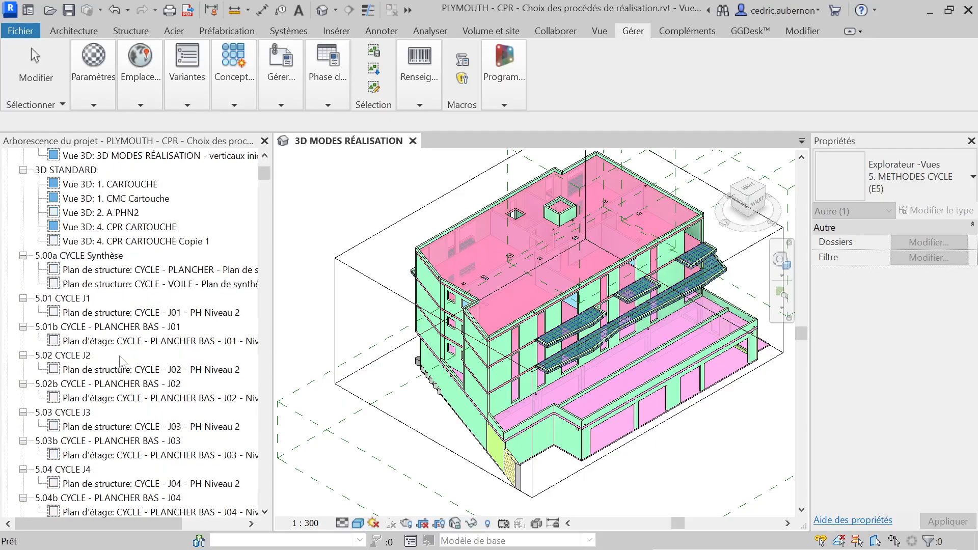
{"action": "left_click", "coordinate": [117, 256]}
{"action": "scroll", "coordinate": [117, 271], "scroll_direction": "down", "scroll_amount": 6}
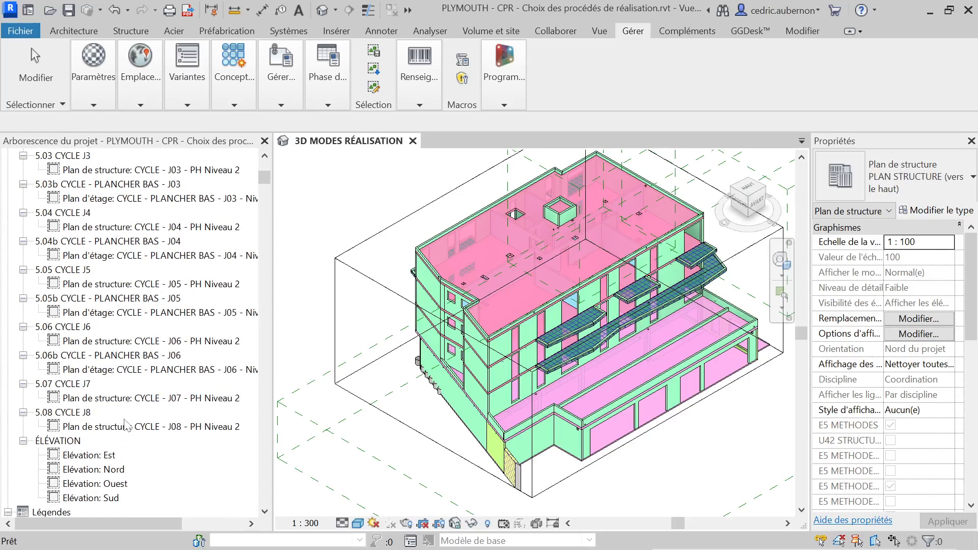
{"action": "left_click", "coordinate": [136, 426], "text": "shift"}
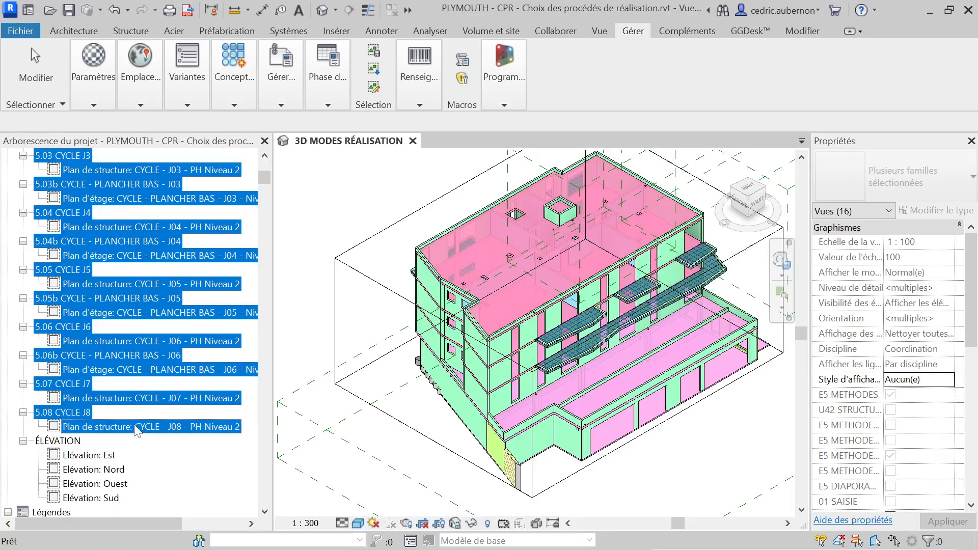
{"action": "key", "text": "Delete"}
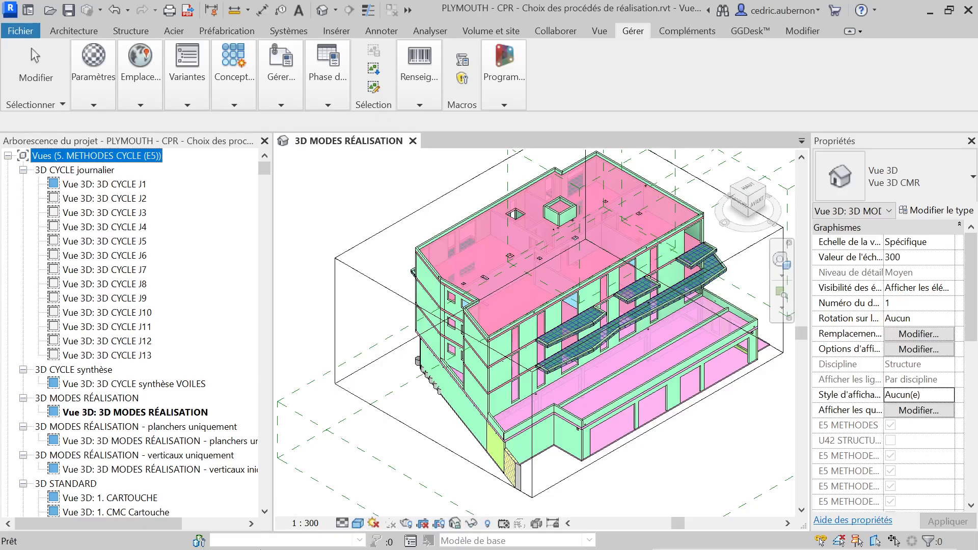
- Return to Dynamo Player, set the cycle time to 10 and run the Temps de cycle script
{"action": "key", "text": "super"}
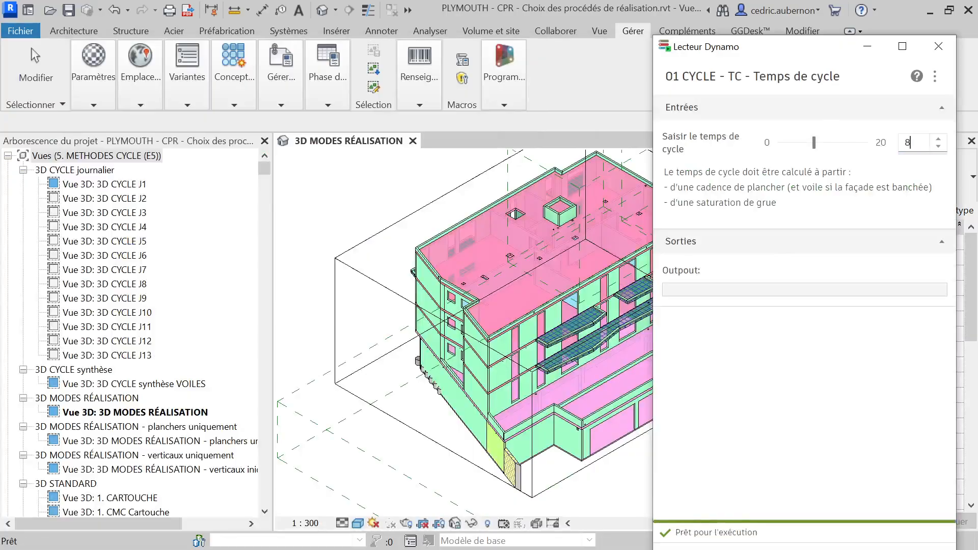
{"action": "double_click", "coordinate": [908, 143]}
{"action": "left_click_drag", "start_coordinate": [814, 51], "coordinate": [814, 33]}
{"action": "left_click", "coordinate": [914, 543]}
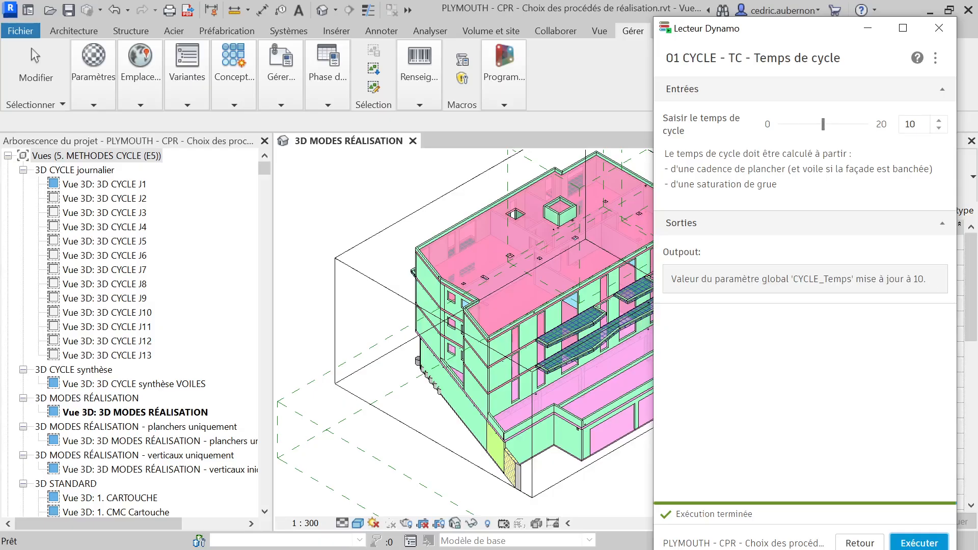
- Check the CYCLE_Temps value in the project's global parameters and close the dialog
{"action": "left_click", "coordinate": [93, 96]}
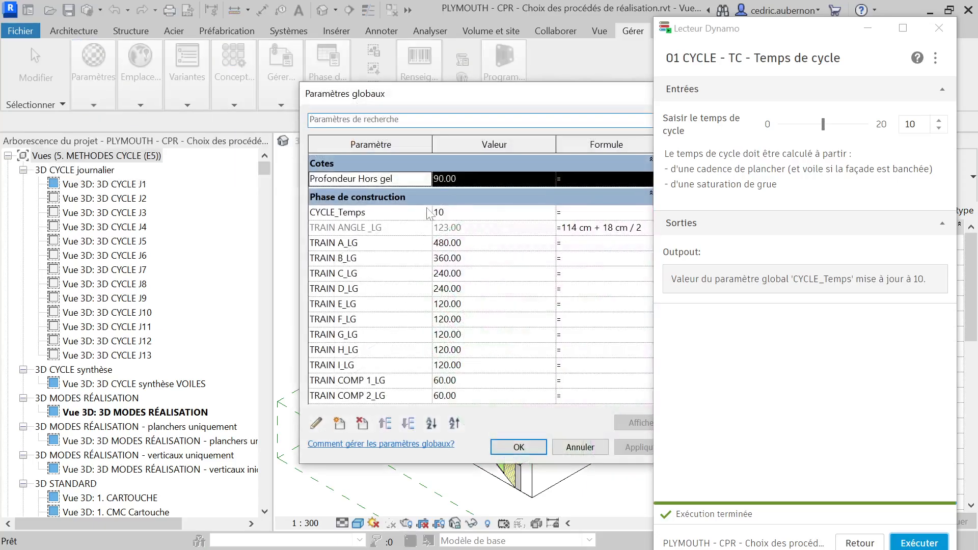
{"action": "left_click", "coordinate": [940, 128]}
{"action": "left_click", "coordinate": [519, 446]}
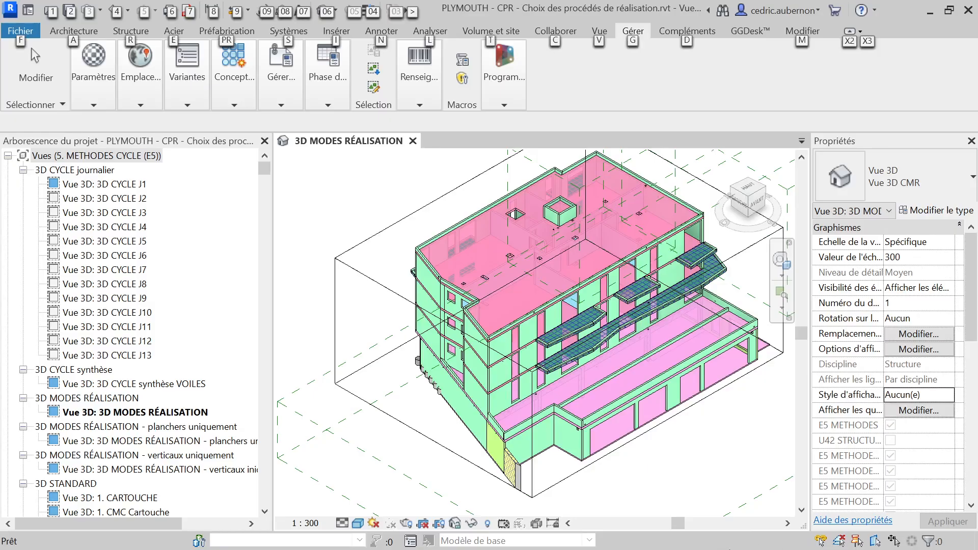
- Switch back to Dynamo Player, set the cycle time to 9 and run the script again
{"action": "key", "text": "super"}
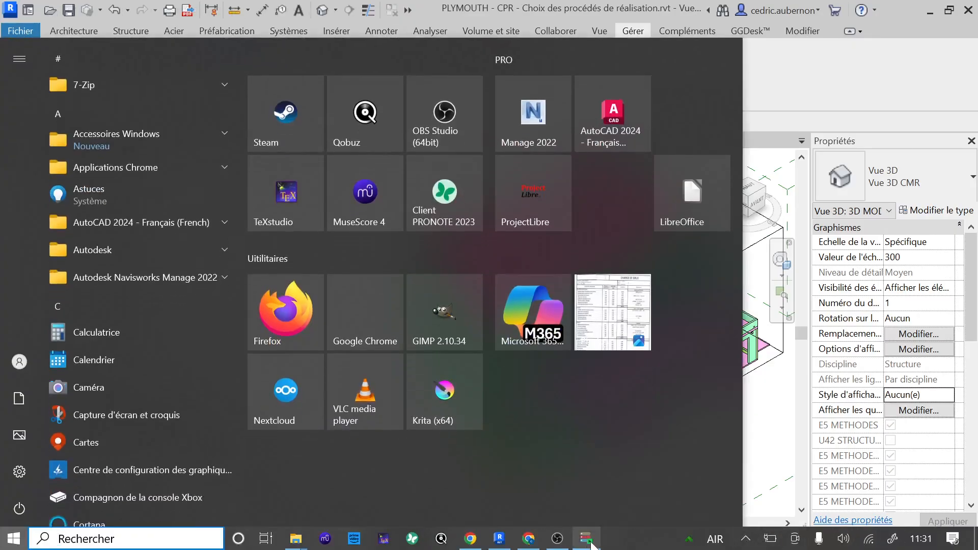
{"action": "left_click", "coordinate": [586, 538]}
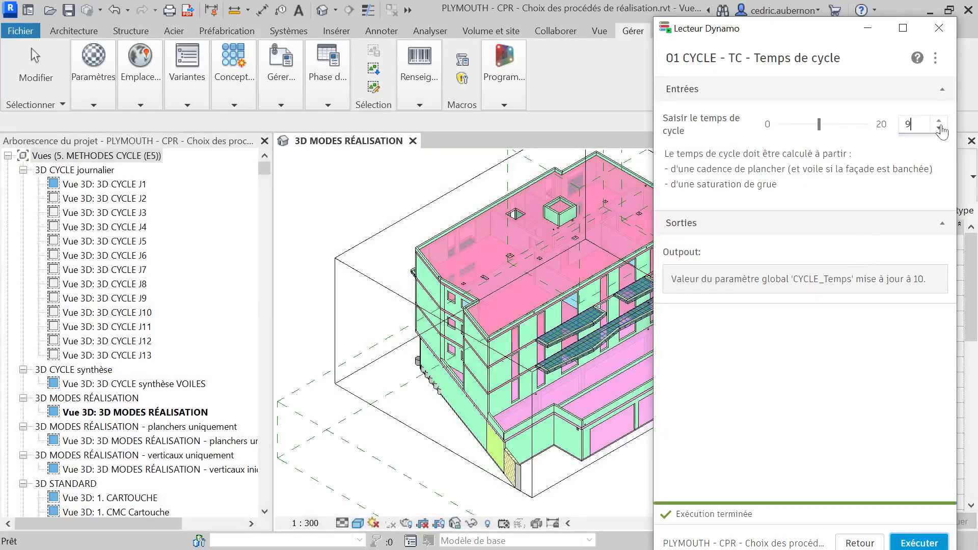
{"action": "left_click", "coordinate": [908, 543]}
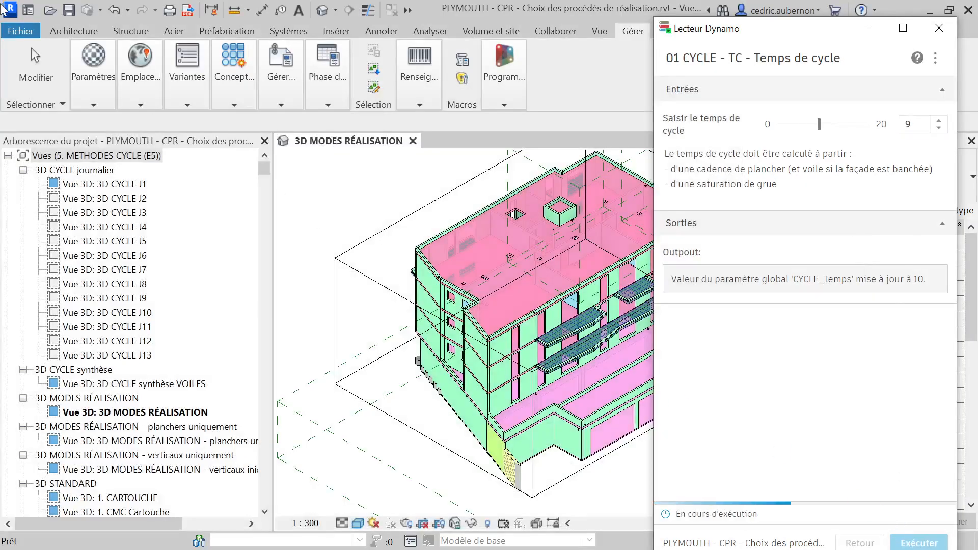
- Check CYCLE_Temps again in the global parameters, dismissing the save reminder, and leave the dialog without changes
{"action": "left_click", "coordinate": [94, 105]}
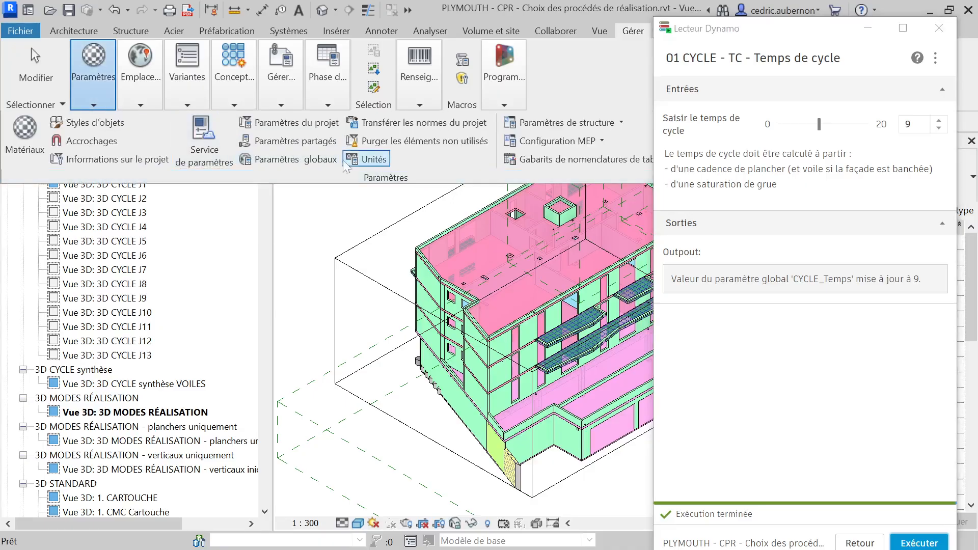
{"action": "left_click", "coordinate": [288, 159]}
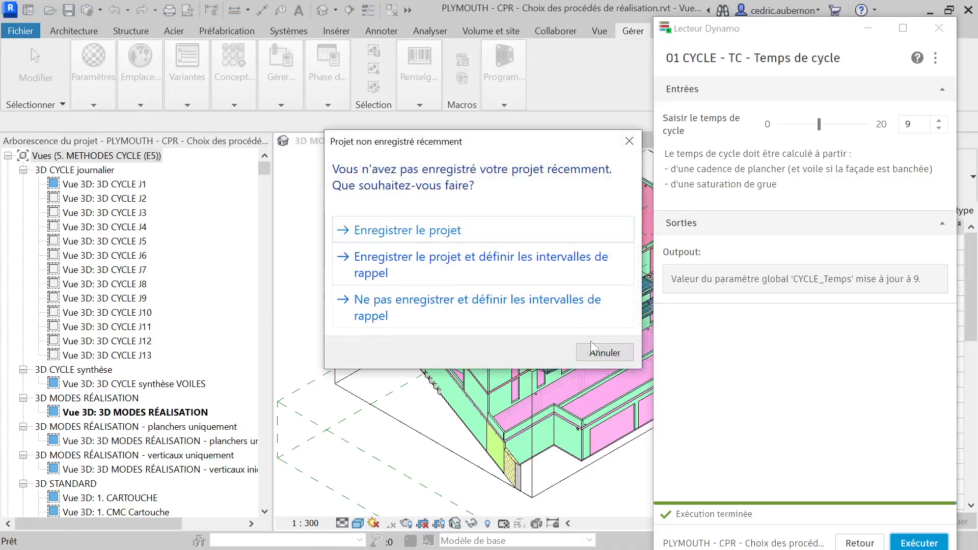
{"action": "left_click", "coordinate": [592, 350]}
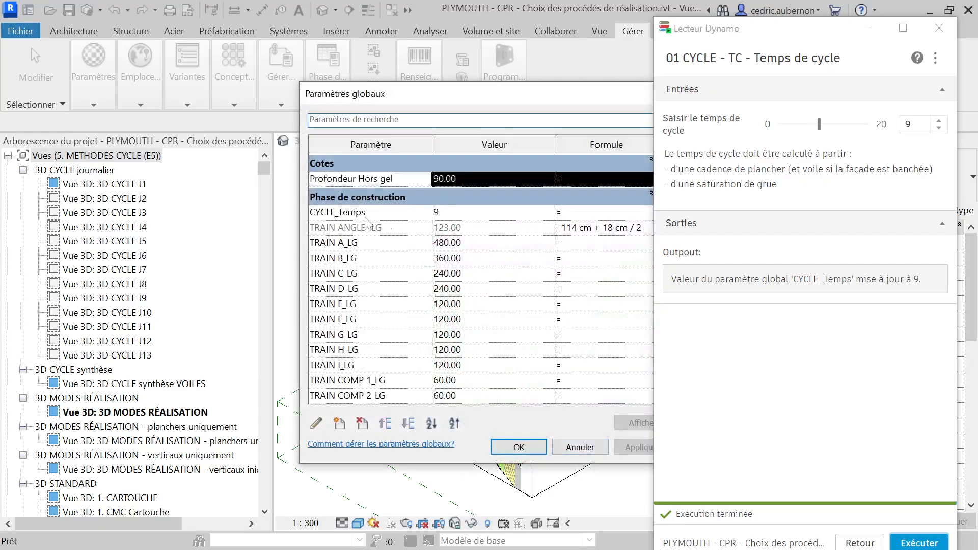
{"action": "left_click", "coordinate": [580, 447]}
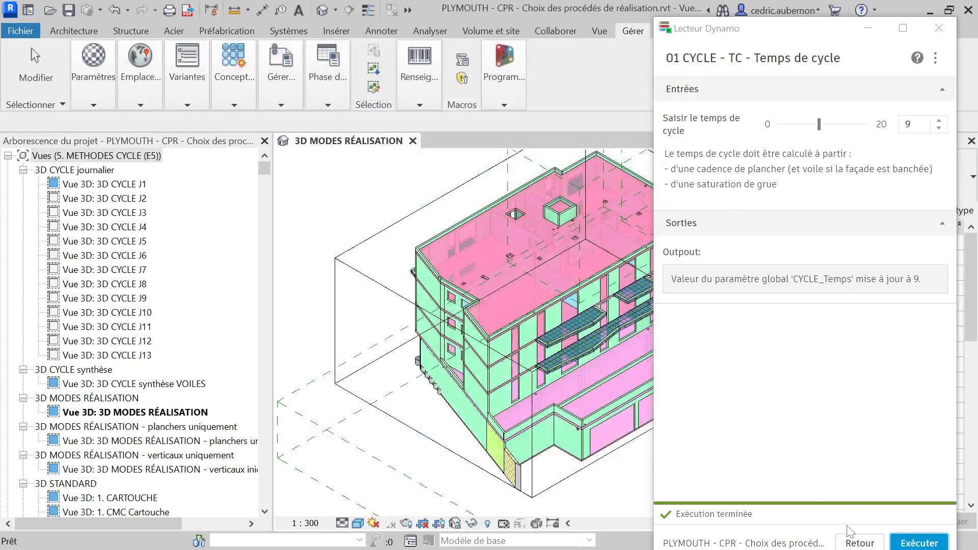
- Return to the script list, open 02 CYCLE - VUES - Plans de synthèse et Cahier journalier, and review the existing view folders
{"action": "left_click", "coordinate": [860, 544]}
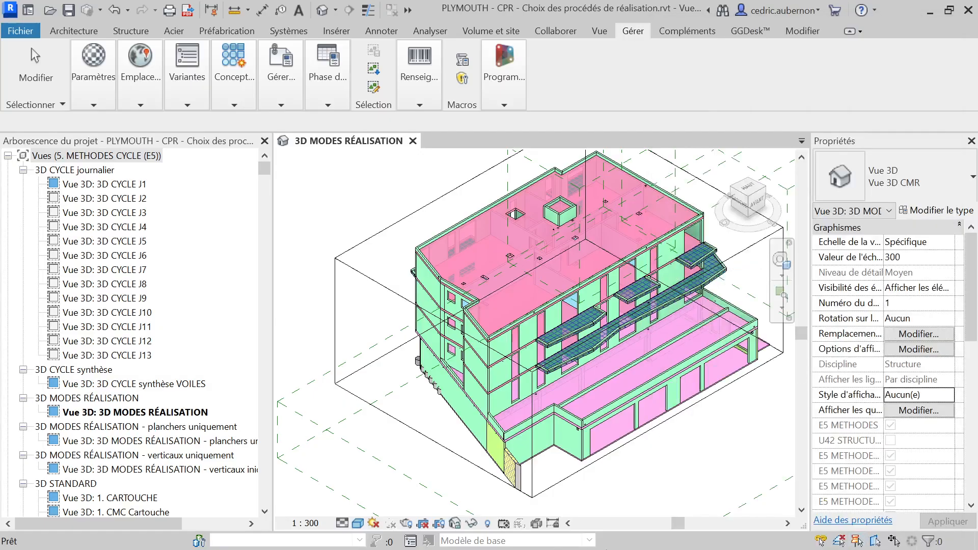
{"action": "key", "text": "super"}
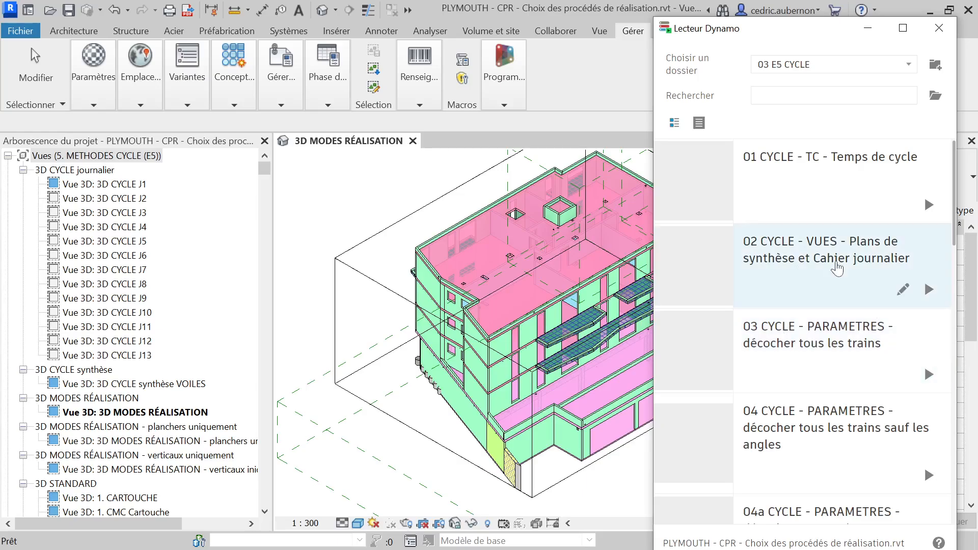
{"action": "left_click", "coordinate": [782, 261]}
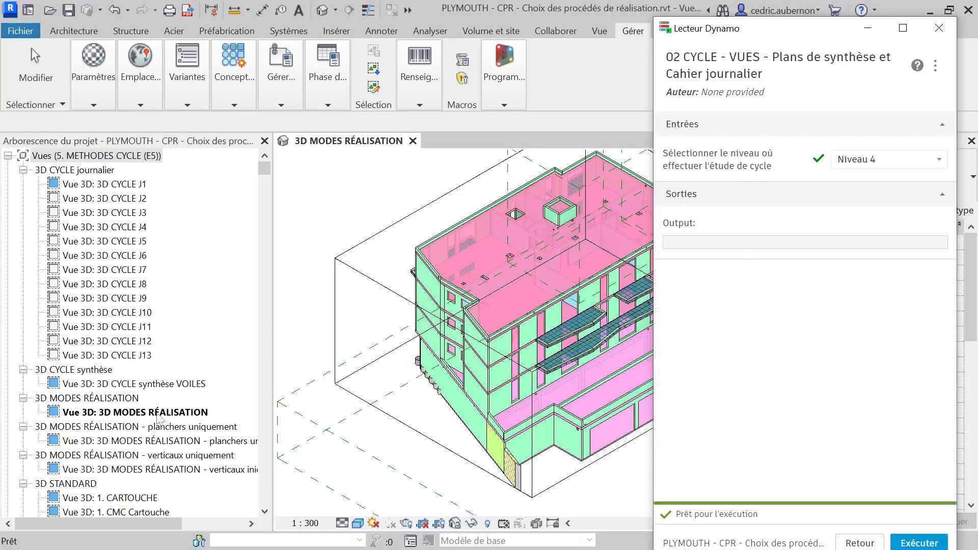
{"action": "scroll", "coordinate": [158, 359], "scroll_direction": "down", "scroll_amount": 2}
{"action": "scroll", "coordinate": [159, 366], "scroll_direction": "down", "scroll_amount": 3}
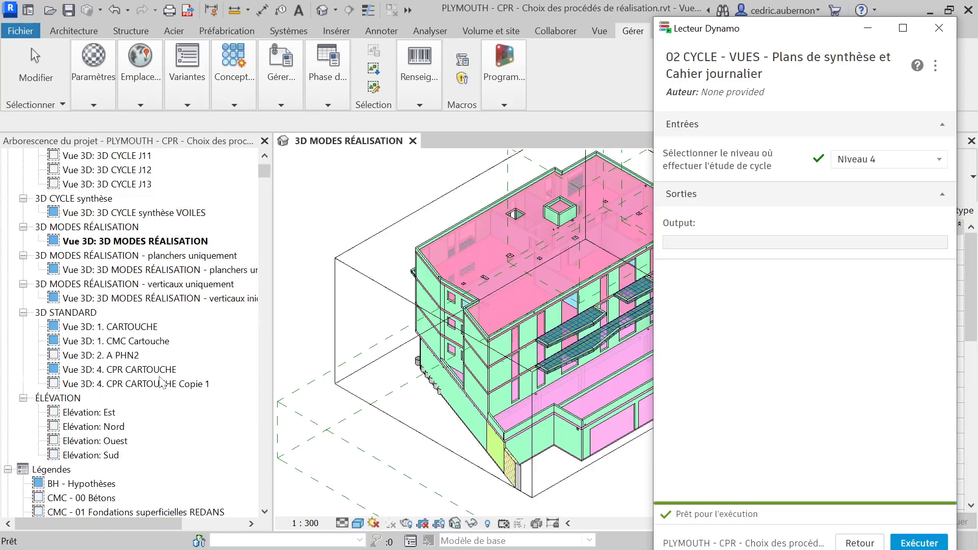
- Select Niveau 3 as the cycle study level and run the synthesis plans and daily log script
{"action": "left_click", "coordinate": [939, 160]}
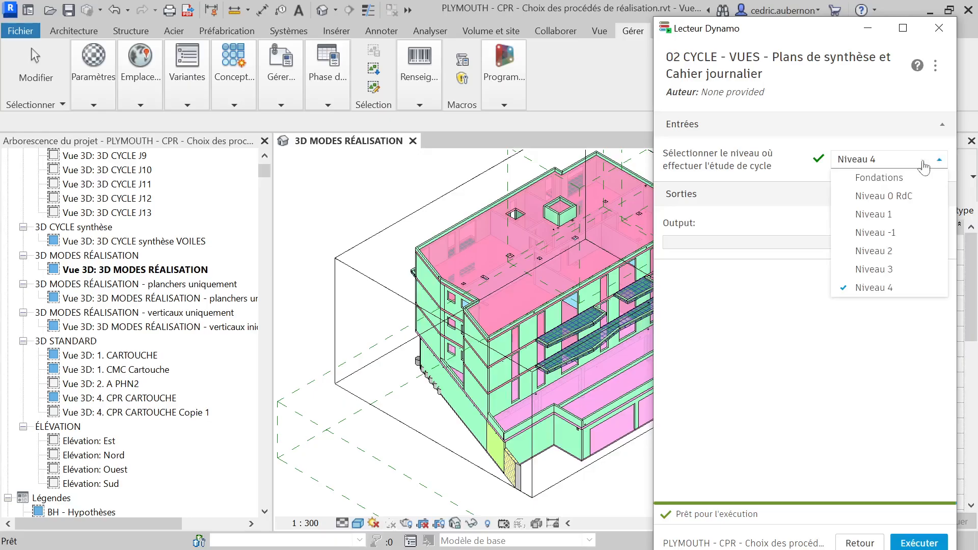
{"action": "left_click", "coordinate": [890, 270]}
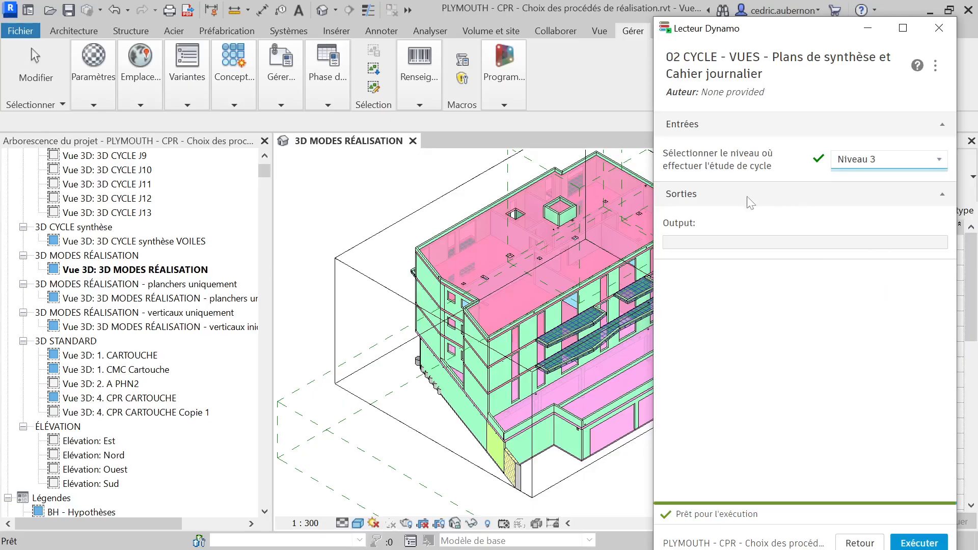
{"action": "left_click", "coordinate": [919, 540]}
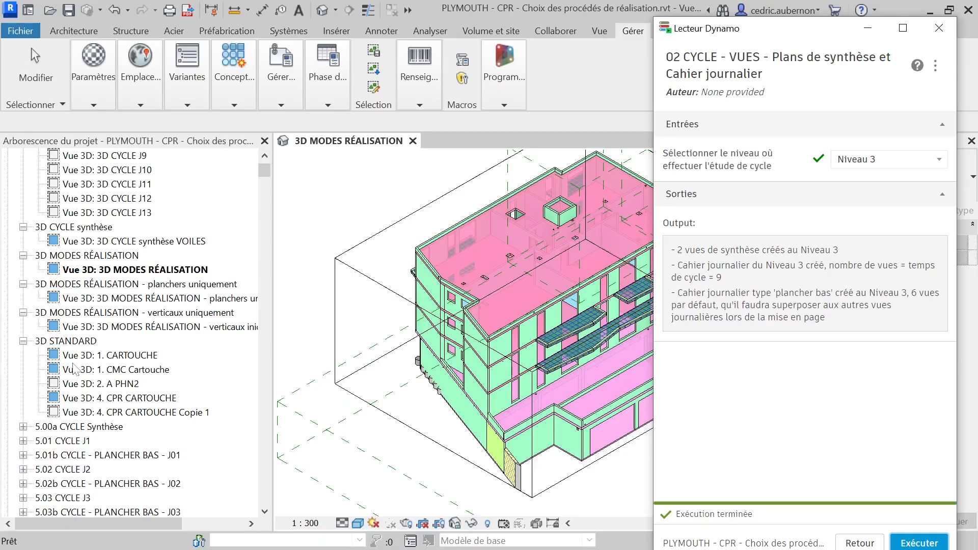
- Expand the 5.00a CYCLE Synthèse folder in the project browser and review the newly created cycle view folders
{"action": "scroll", "coordinate": [75, 368], "scroll_direction": "down", "scroll_amount": 1}
{"action": "left_click", "coordinate": [23, 369]}
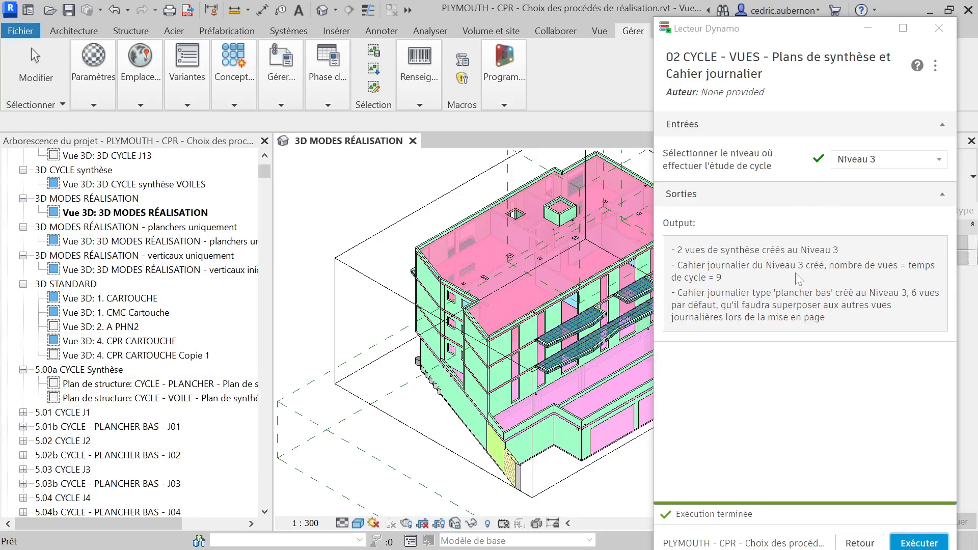
{"action": "scroll", "coordinate": [198, 411], "scroll_direction": "down", "scroll_amount": 1}
{"action": "scroll", "coordinate": [197, 412], "scroll_direction": "down", "scroll_amount": 10}
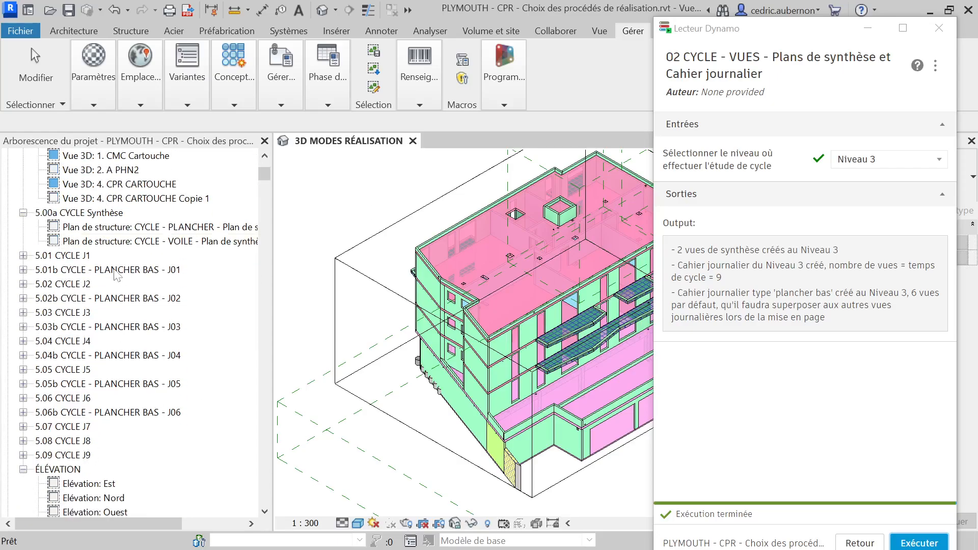
- Open the structural plan CYCLE - J07 - PH Niveau 3 from the 5.07 CYCLE J7 folder and move Dynamo Player out of the way
{"action": "left_click", "coordinate": [24, 427]}
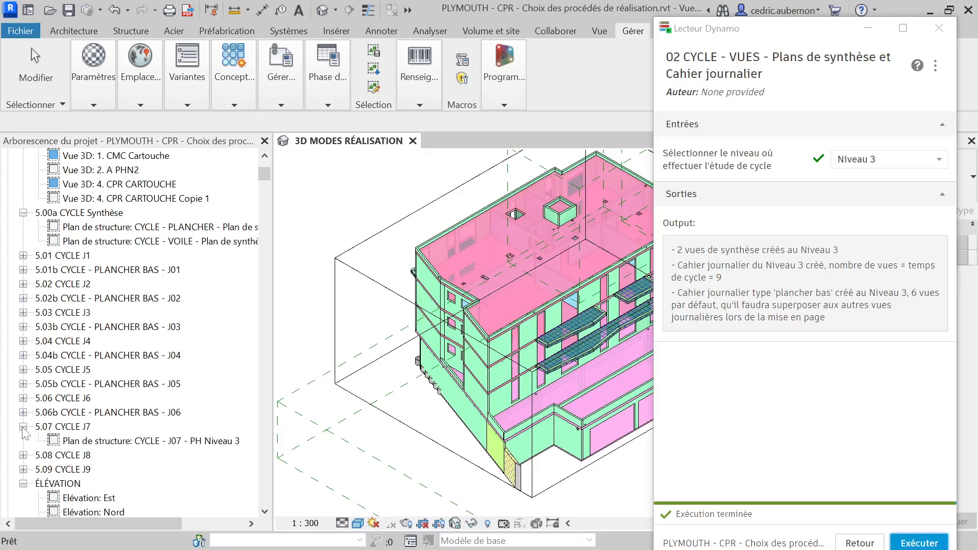
{"action": "double_click", "coordinate": [80, 441]}
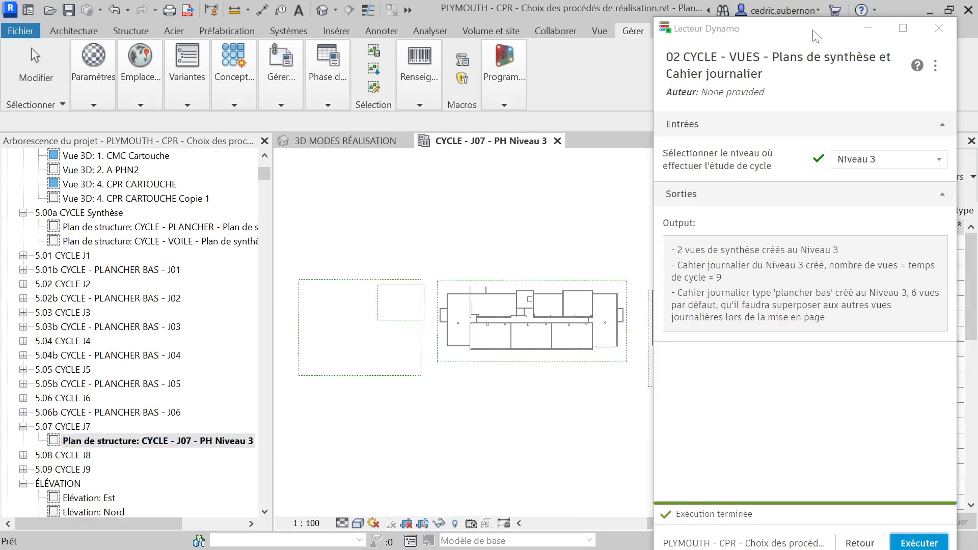
{"action": "scroll", "coordinate": [367, 372], "scroll_direction": "down", "scroll_amount": 3}
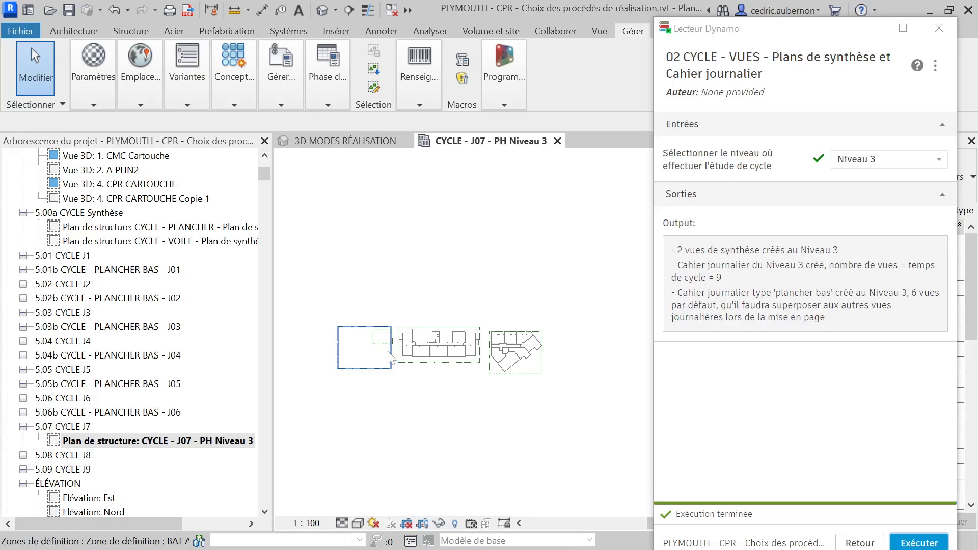
{"action": "left_click_drag", "start_coordinate": [799, 36], "coordinate": [799, 1]}
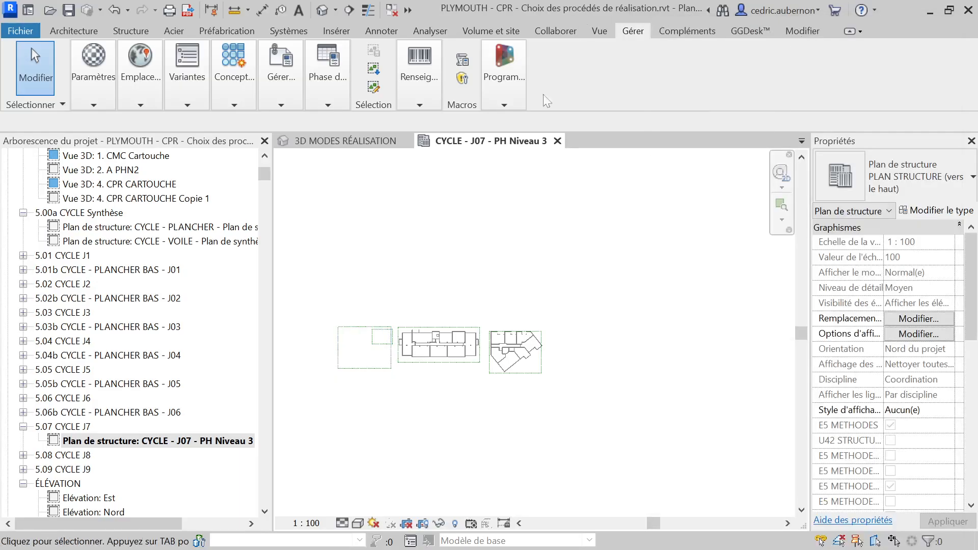
- Check the J07 plan's construction phase and the available phase filters in its properties, leaving the filter on Afficher tout
{"action": "scroll", "coordinate": [927, 425], "scroll_direction": "down", "scroll_amount": 5}
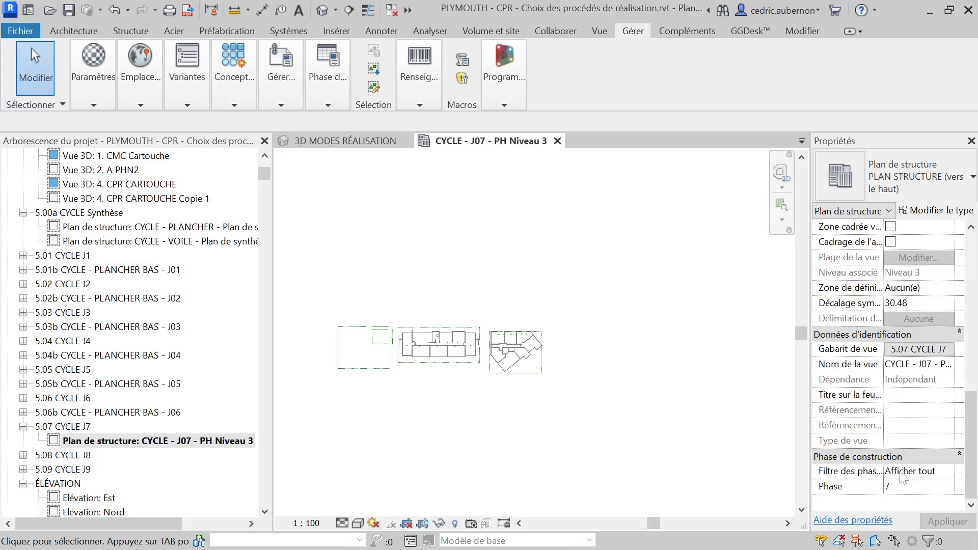
{"action": "scroll", "coordinate": [440, 349], "scroll_direction": "up", "scroll_amount": 3}
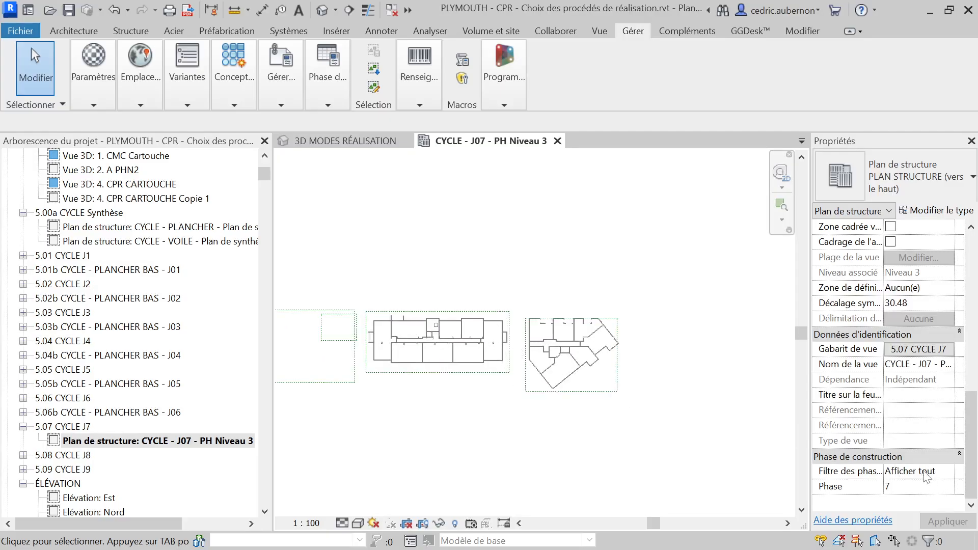
{"action": "left_click", "coordinate": [950, 477]}
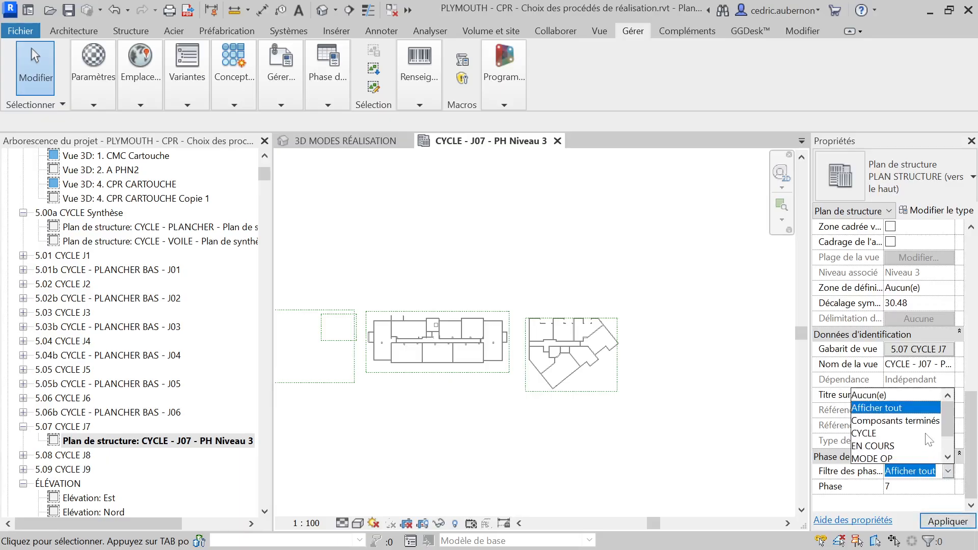
{"action": "left_click", "coordinate": [941, 523]}
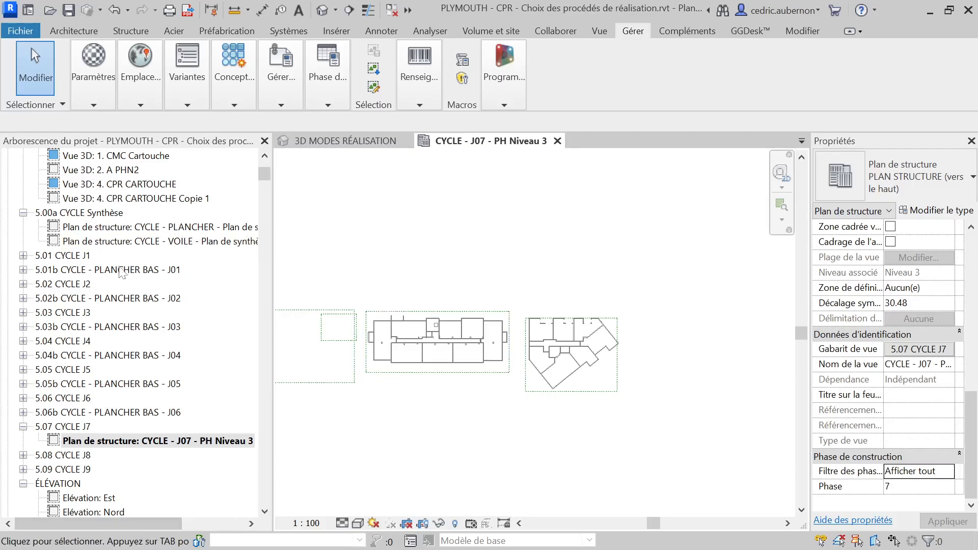
- Inspect the PLANCHER BAS floor plans for J02 and J06, then collapse the J06 and 5.07 CYCLE J7 folders
{"action": "left_click", "coordinate": [24, 299]}
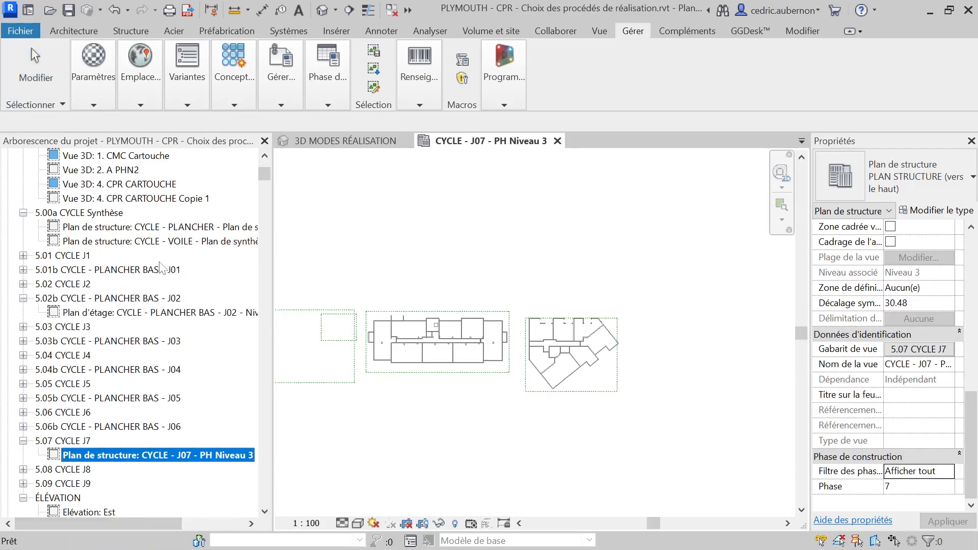
{"action": "left_click", "coordinate": [172, 311]}
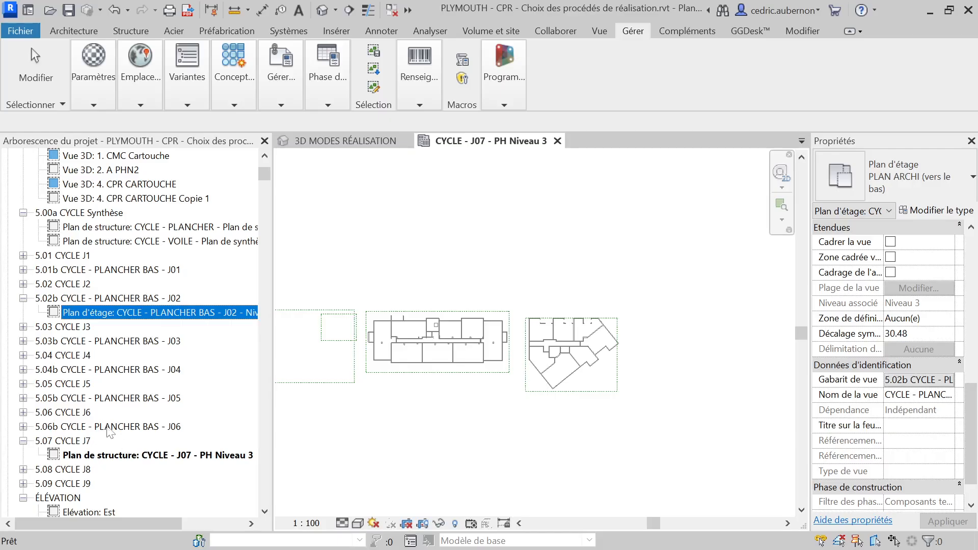
{"action": "left_click", "coordinate": [23, 426]}
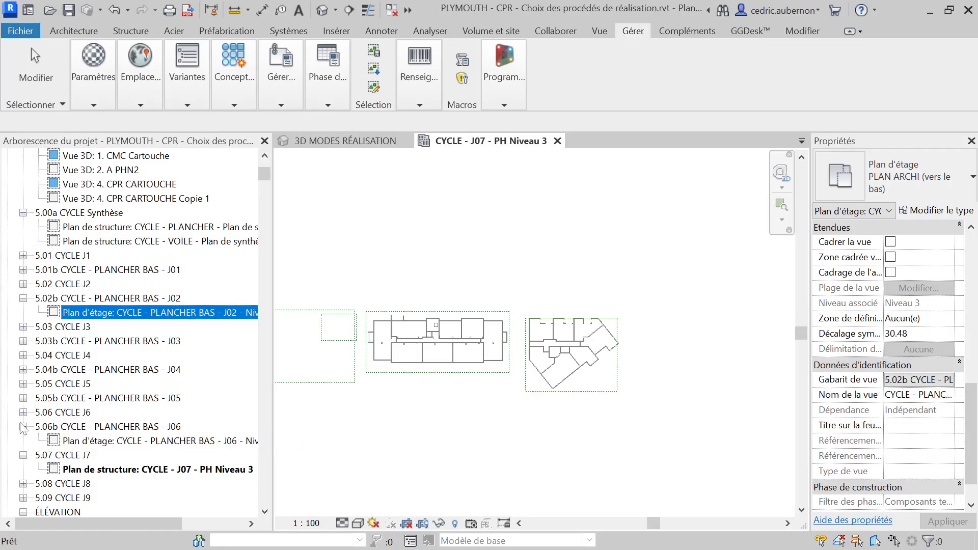
{"action": "left_click", "coordinate": [23, 455]}
{"action": "left_click", "coordinate": [23, 426]}
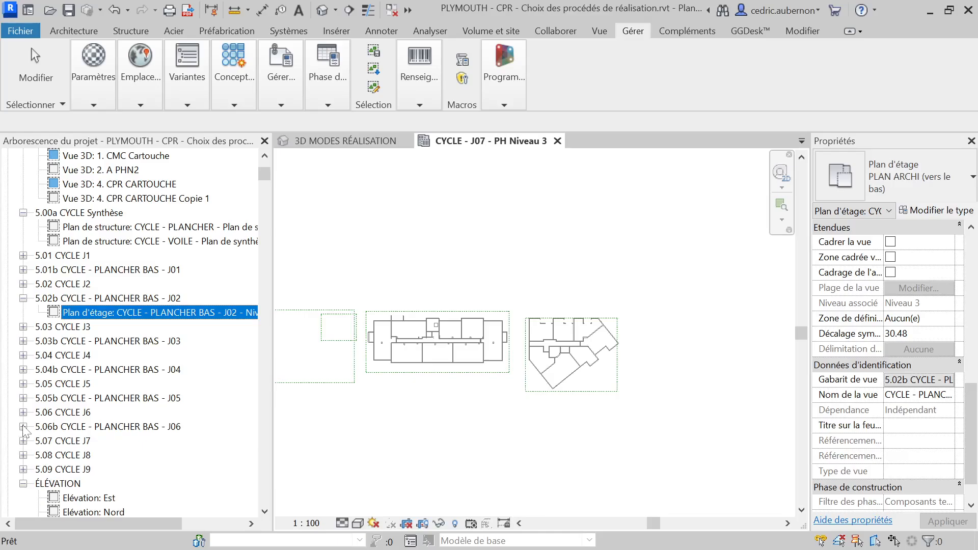
- Expand the 5.03 CYCLE J3 folder to check the daily plan inside it
{"action": "scroll", "coordinate": [143, 370], "scroll_direction": "down", "scroll_amount": 1}
{"action": "scroll", "coordinate": [151, 368], "scroll_direction": "up", "scroll_amount": 1}
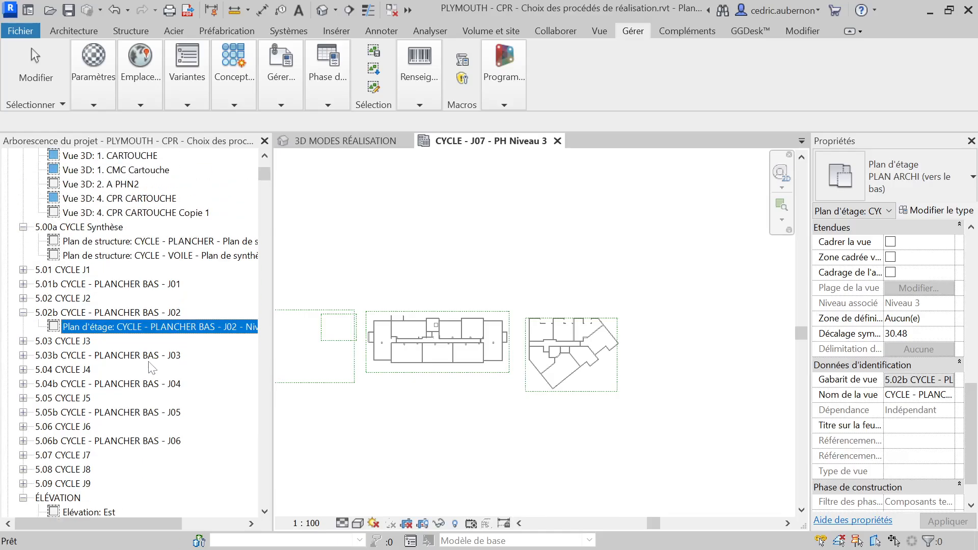
{"action": "left_click", "coordinate": [23, 341]}
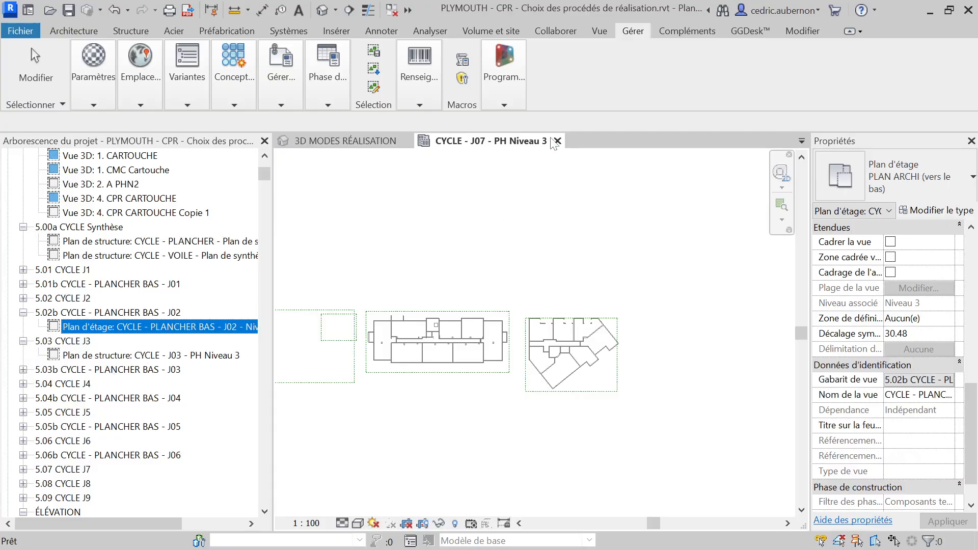
- Switch back to Dynamo Player, run 01 CYCLE - TC - Temps de cycle with a cycle time of 11, and return to the script list
{"action": "key", "text": "super"}
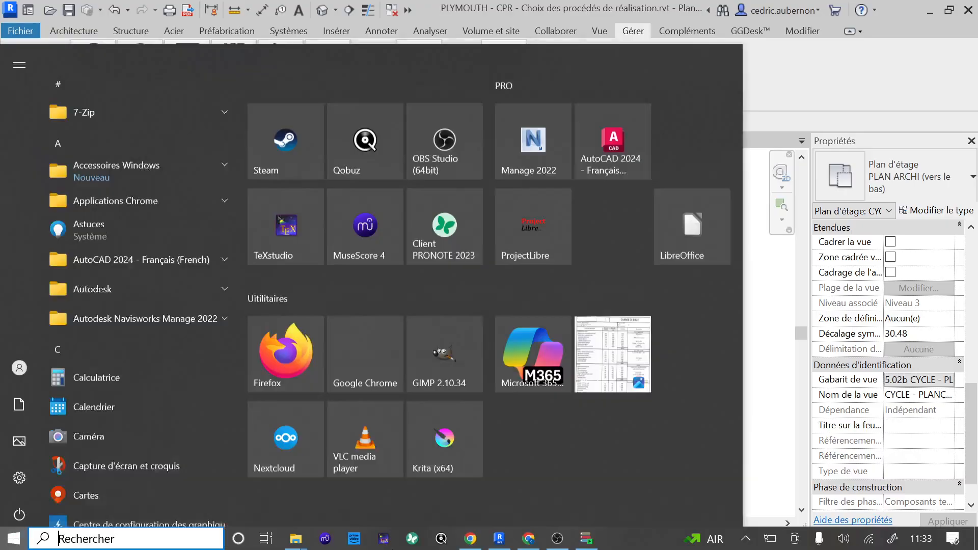
{"action": "left_click", "coordinate": [587, 541]}
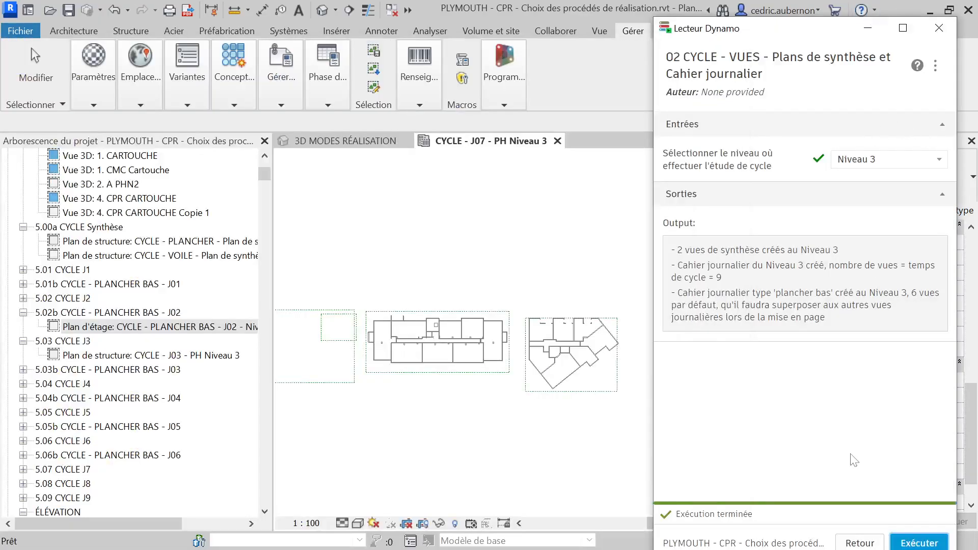
{"action": "left_click", "coordinate": [859, 542]}
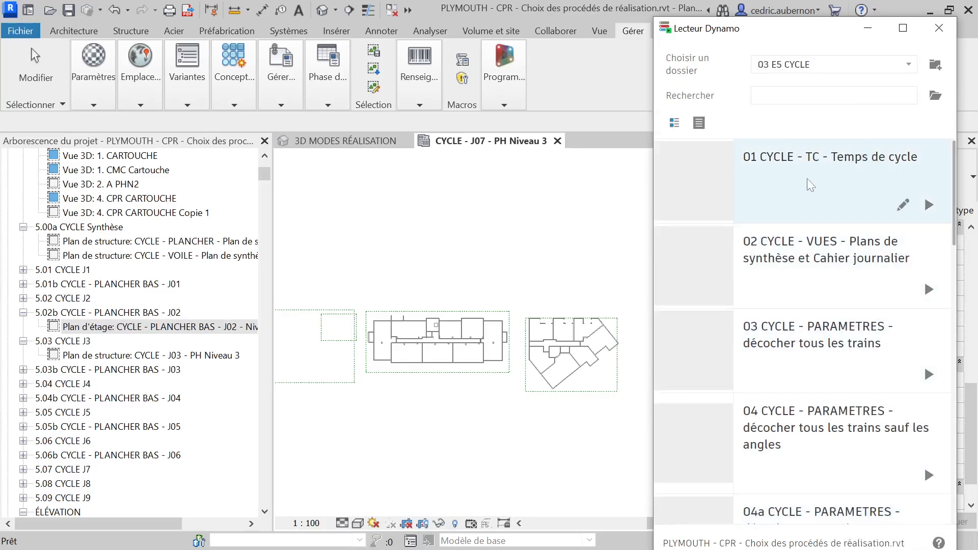
{"action": "left_click", "coordinate": [843, 167]}
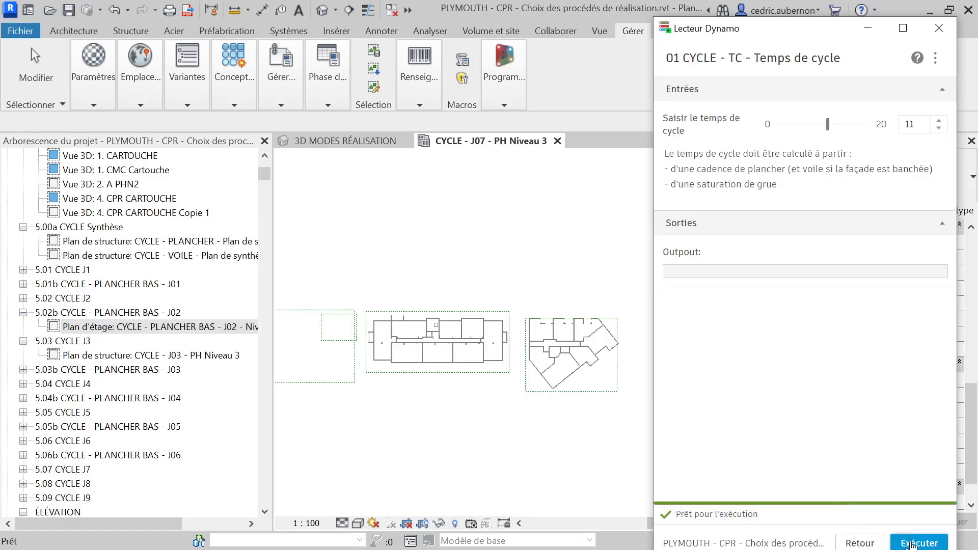
{"action": "left_click", "coordinate": [912, 544]}
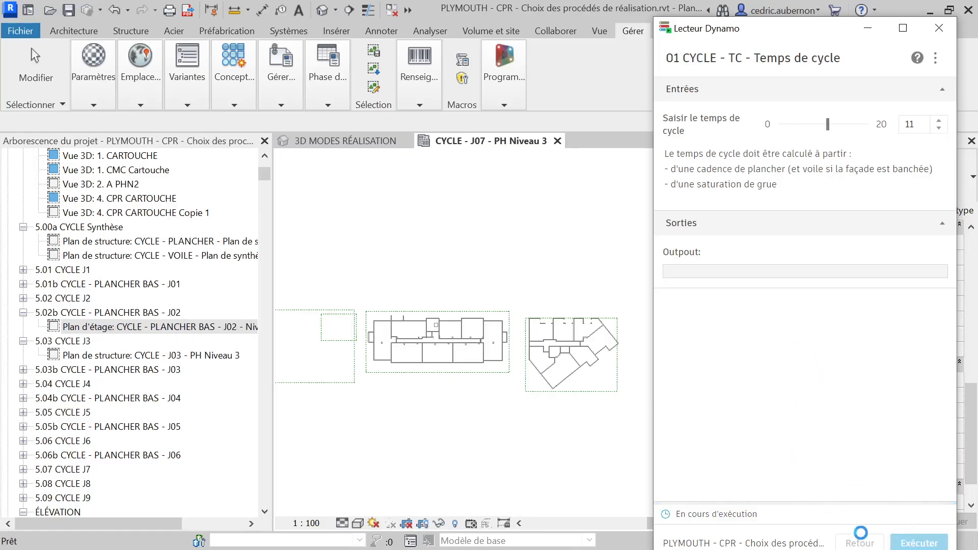
{"action": "left_click", "coordinate": [860, 541]}
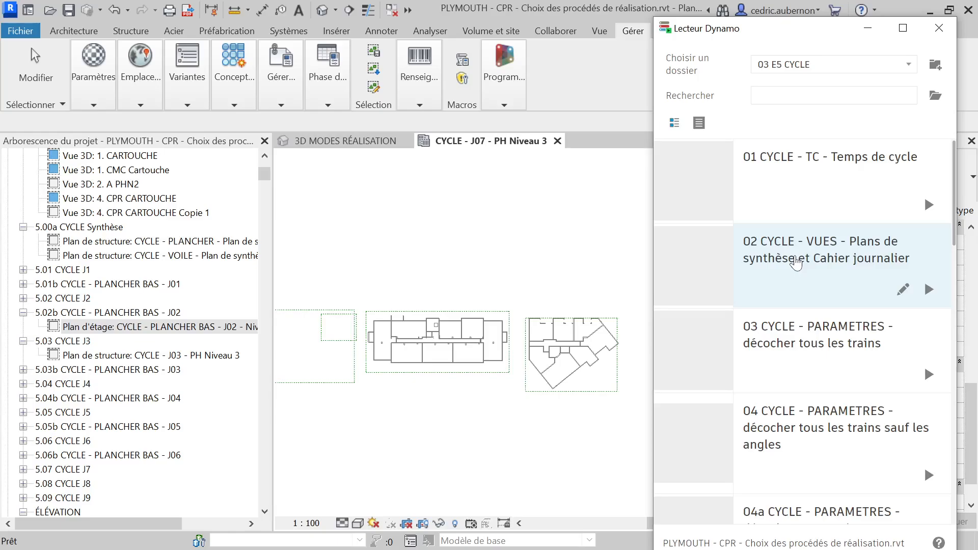
- Run the 02 CYCLE - VUES - Plans de synthèse et Cahier journalier script for Niveau 2
{"action": "left_click", "coordinate": [780, 305]}
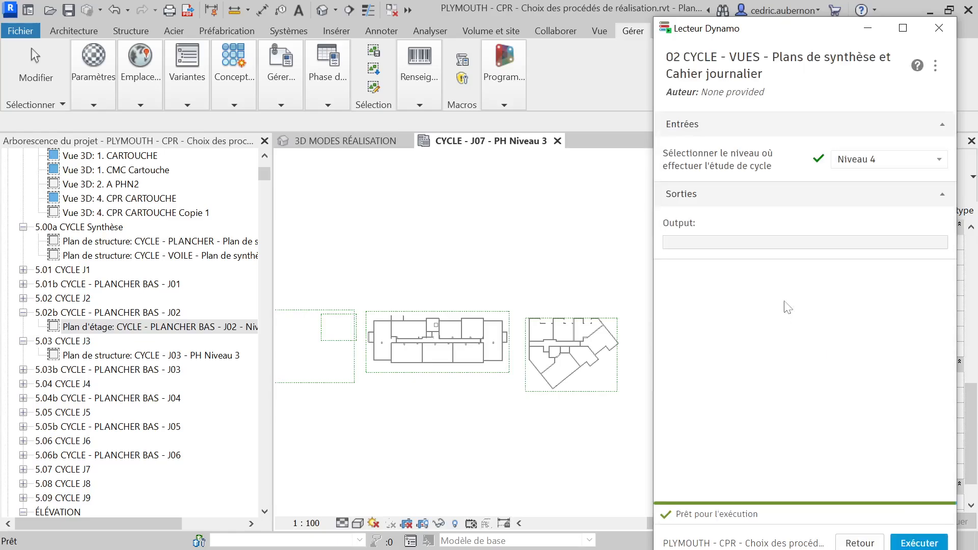
{"action": "left_click", "coordinate": [936, 167]}
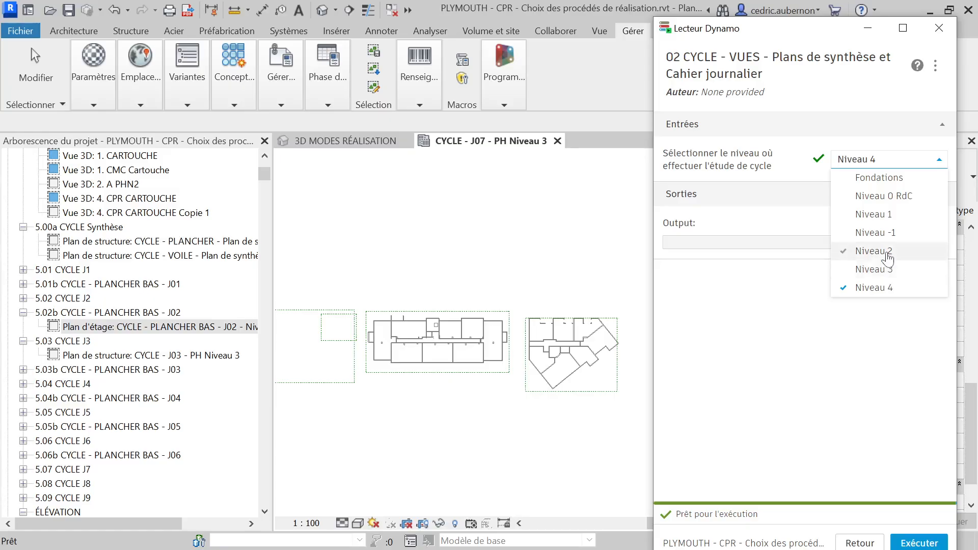
{"action": "left_click", "coordinate": [887, 252]}
{"action": "left_click", "coordinate": [933, 544]}
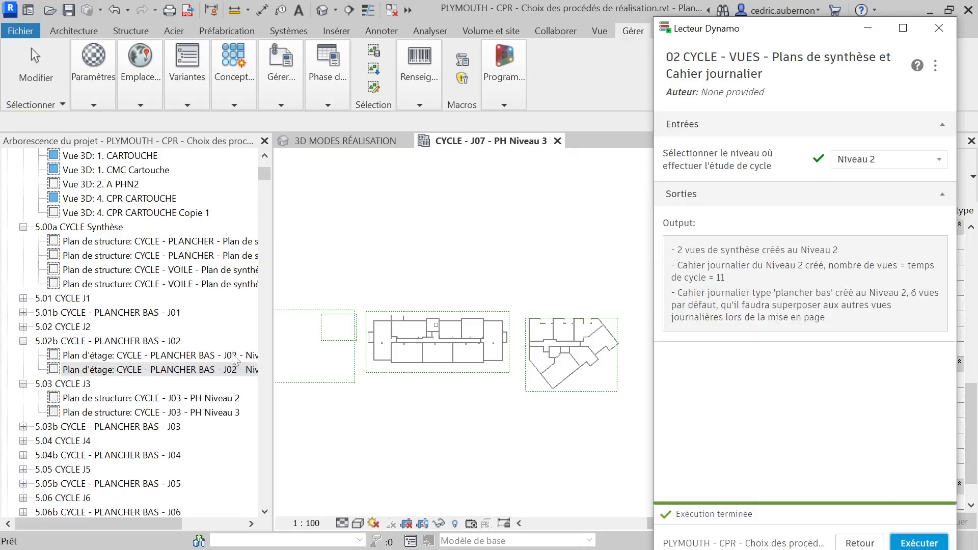
- Check the J02 PLANCHER BAS plans and the other cycle folders in the project browser for the Niveau 2 views
{"action": "left_click", "coordinate": [233, 356]}
{"action": "left_click", "coordinate": [237, 370], "text": "shift"}
{"action": "left_click", "coordinate": [237, 372]}
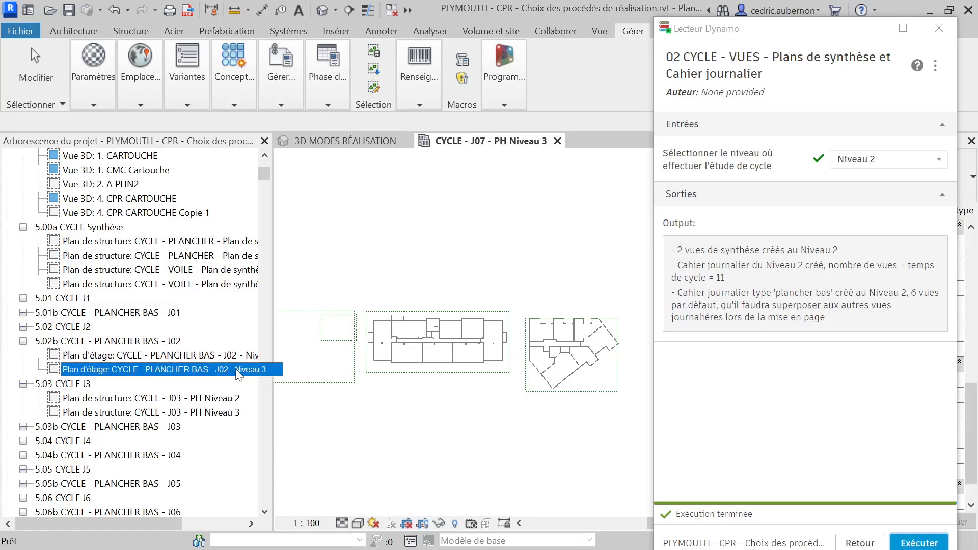
{"action": "scroll", "coordinate": [102, 408], "scroll_direction": "down", "scroll_amount": 4}
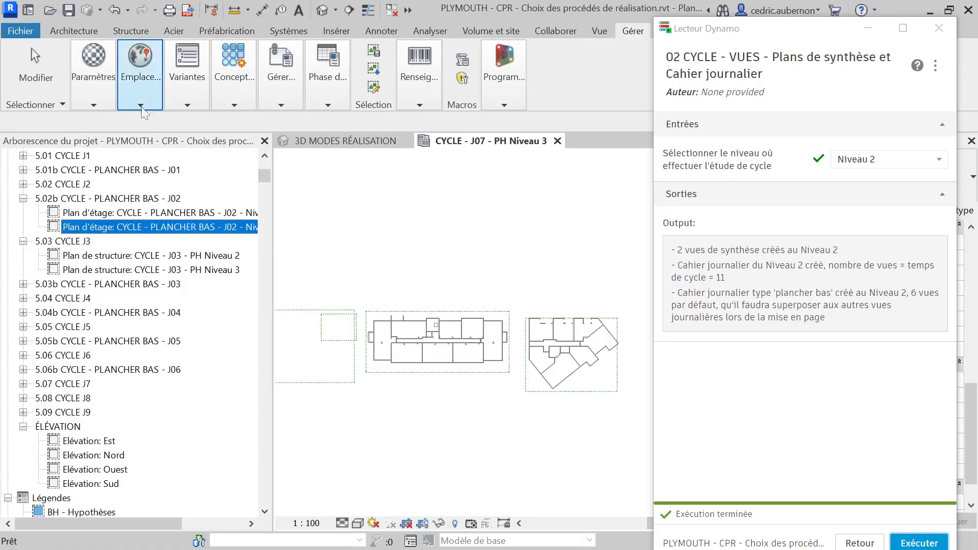
- Check the CYCLE_Temps value in the global parameters and cancel the dialog without changes
{"action": "left_click", "coordinate": [95, 100]}
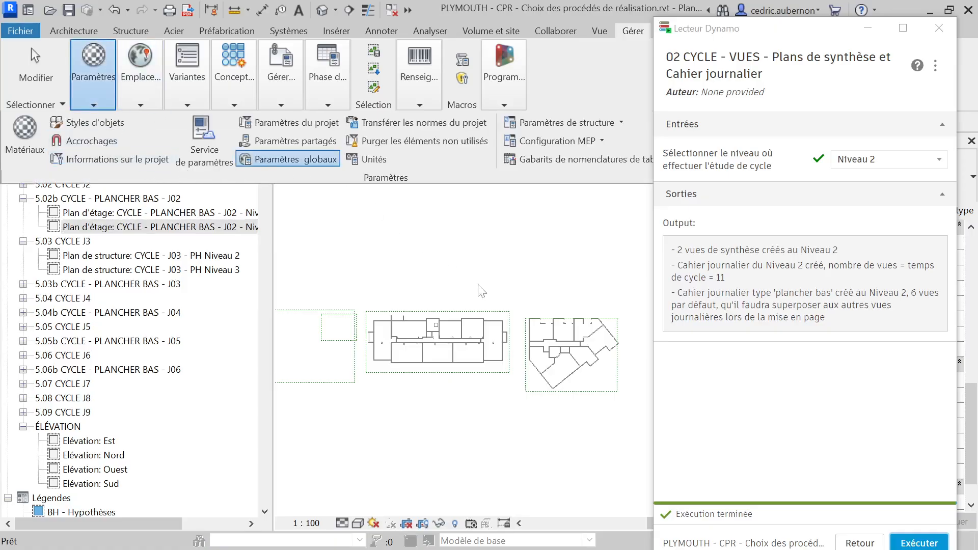
{"action": "left_click", "coordinate": [262, 160]}
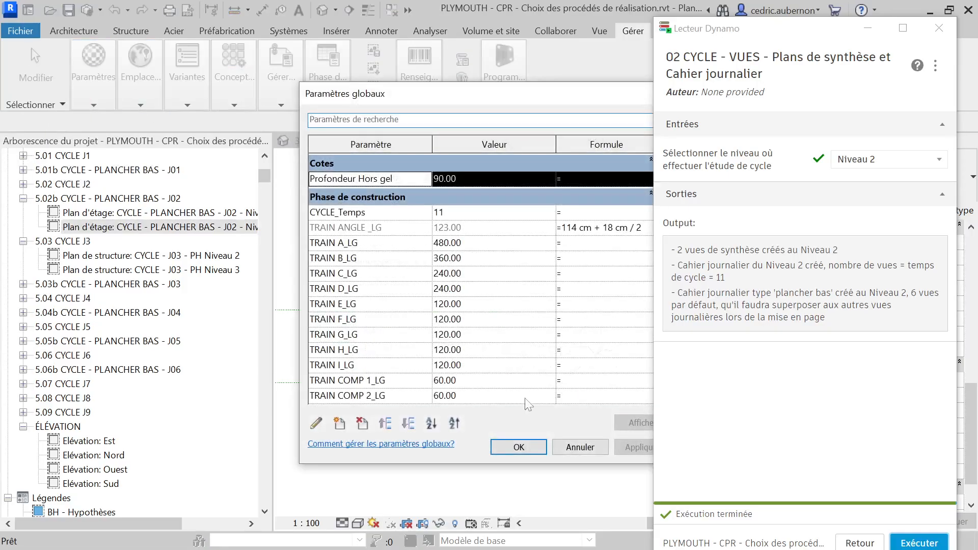
{"action": "left_click", "coordinate": [580, 447]}
- Return to the script list in Dynamo Player and bring its window back to the front
{"action": "left_click", "coordinate": [860, 542]}
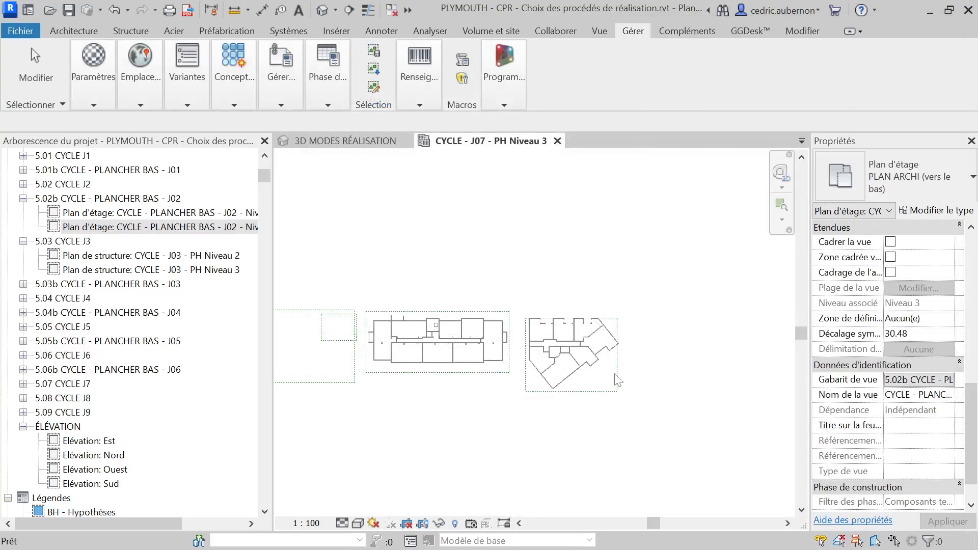
{"action": "key", "text": "super"}
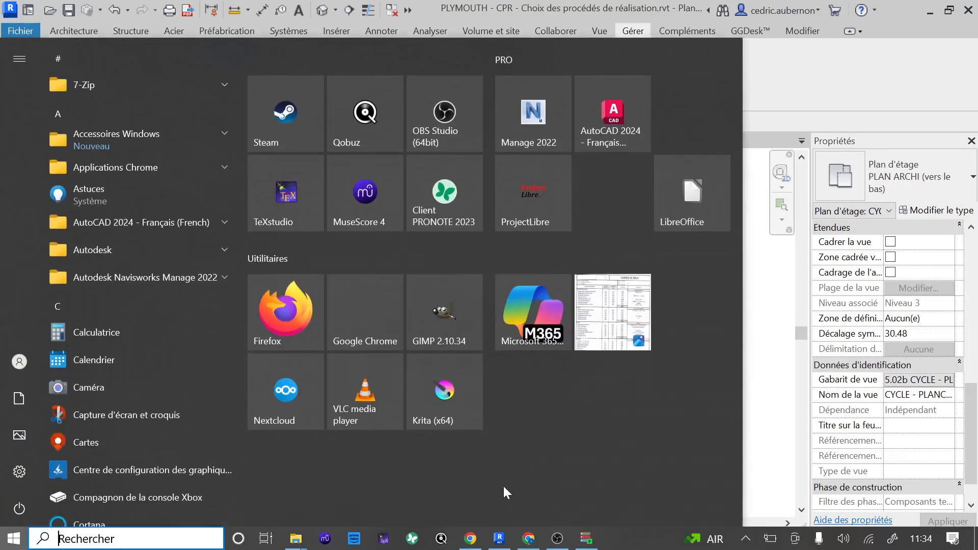
{"action": "left_click", "coordinate": [586, 539]}
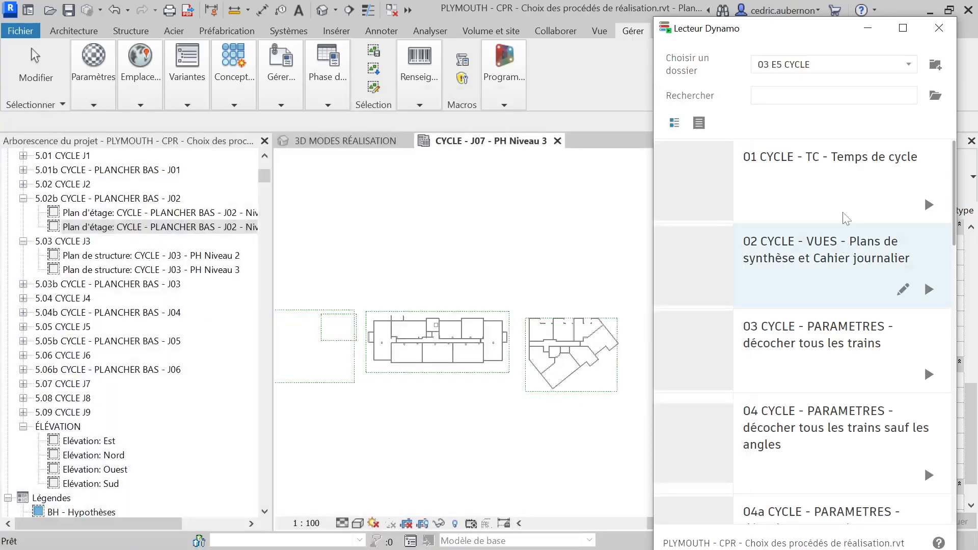
- Run the 01 CYCLE - TC - Temps de cycle script with the cycle time set to 11
{"action": "left_click", "coordinate": [877, 188]}
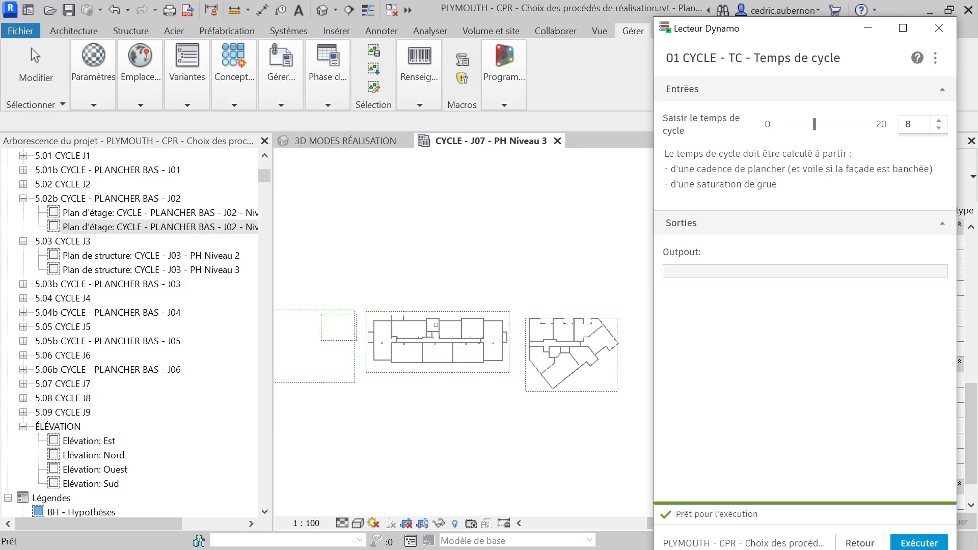
{"action": "left_click", "coordinate": [939, 121]}
{"action": "left_click", "coordinate": [938, 121]}
{"action": "left_click", "coordinate": [919, 543]}
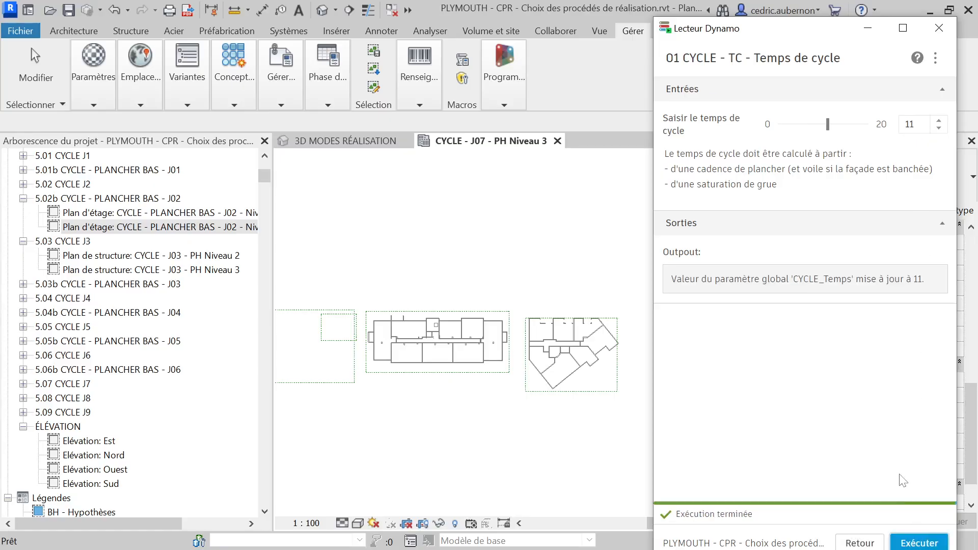
- Return to the script list, check the CYCLE_Temps value in the global parameters and close the dialog without changes
{"action": "left_click", "coordinate": [856, 541]}
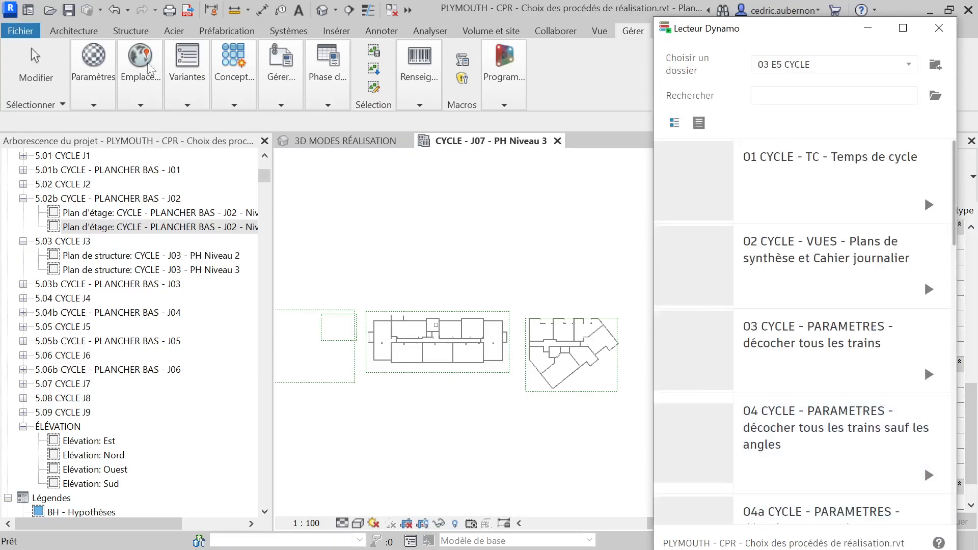
{"action": "left_click", "coordinate": [109, 106]}
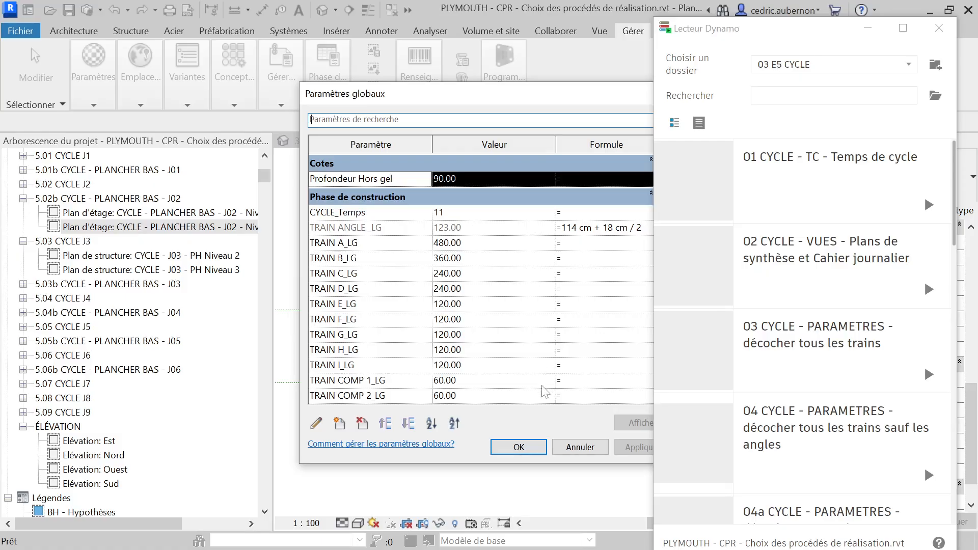
{"action": "left_click", "coordinate": [580, 447]}
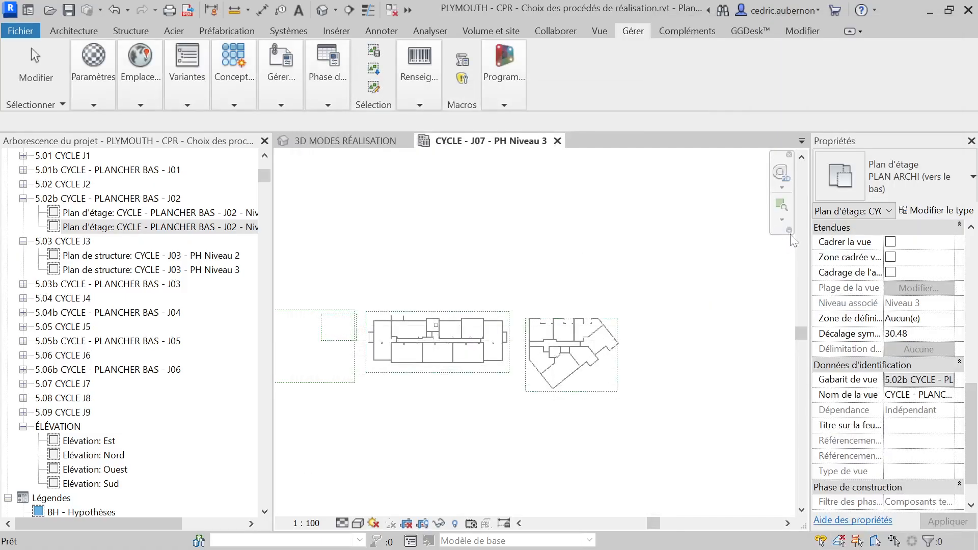
- Bring Dynamo Player back and run the 02 CYCLE - VUES - Plans de synthèse et Cahier journalier script for Niveau 1
{"action": "key", "text": "super"}
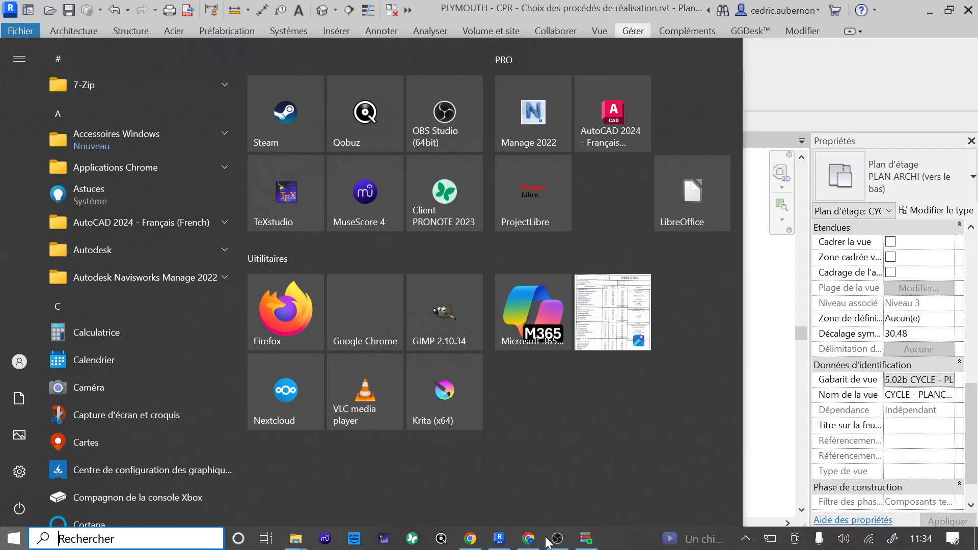
{"action": "left_click", "coordinate": [586, 540]}
{"action": "left_click", "coordinate": [807, 260]}
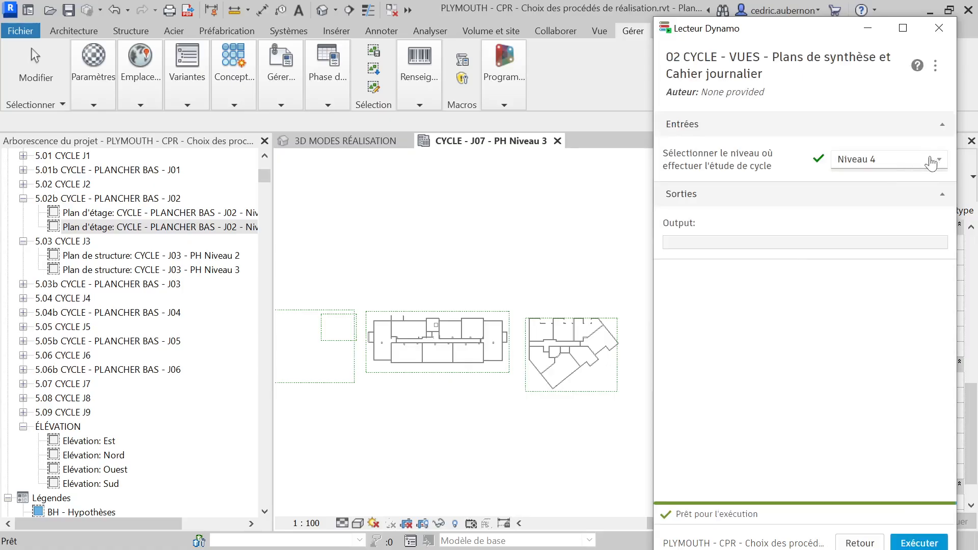
{"action": "left_click", "coordinate": [930, 163]}
{"action": "left_click", "coordinate": [892, 214]}
{"action": "left_click", "coordinate": [922, 543]}
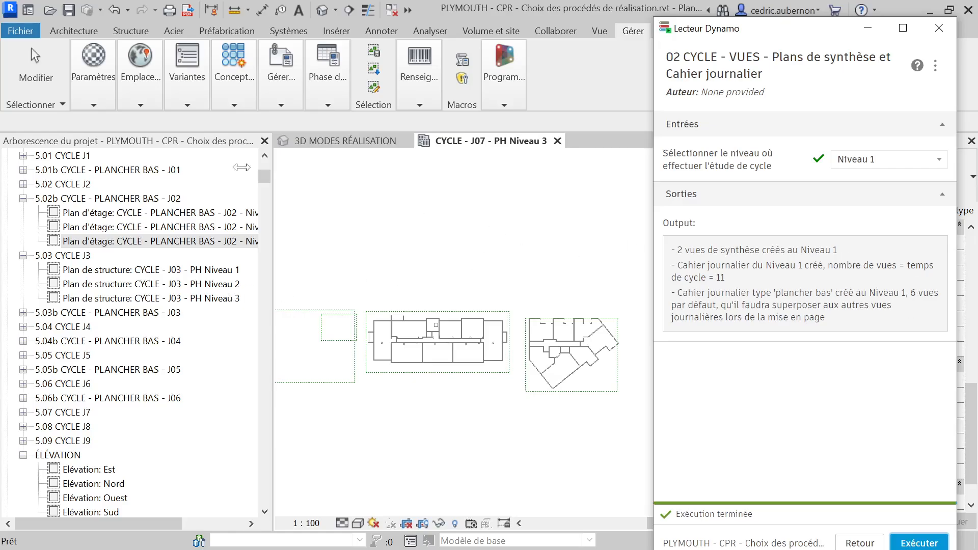
- Open the second and then the first CYCLE - PLANCHER synthesis plan under 5.00a CYCLE Synthèse and examine them
{"action": "scroll", "coordinate": [63, 185], "scroll_direction": "up", "scroll_amount": 4}
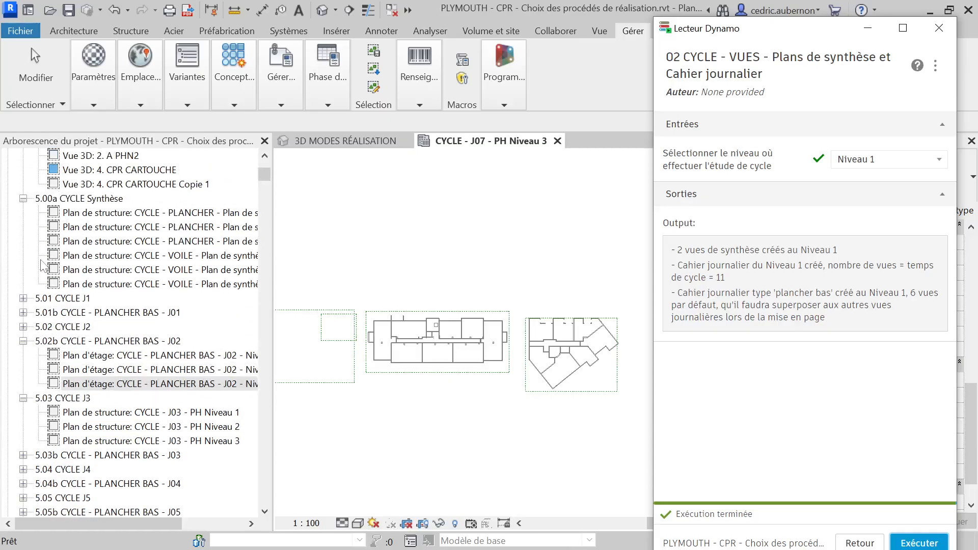
{"action": "left_click", "coordinate": [172, 214]}
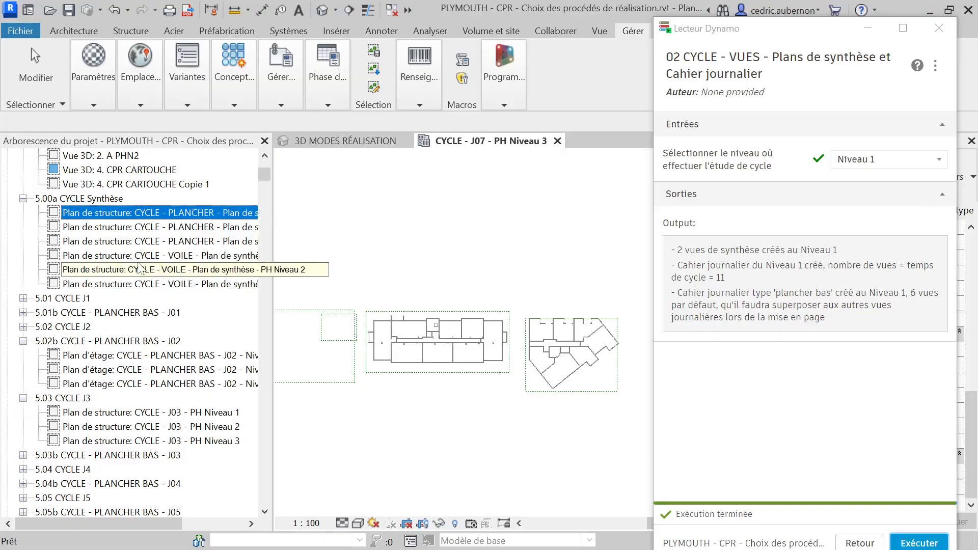
{"action": "left_click", "coordinate": [176, 229]}
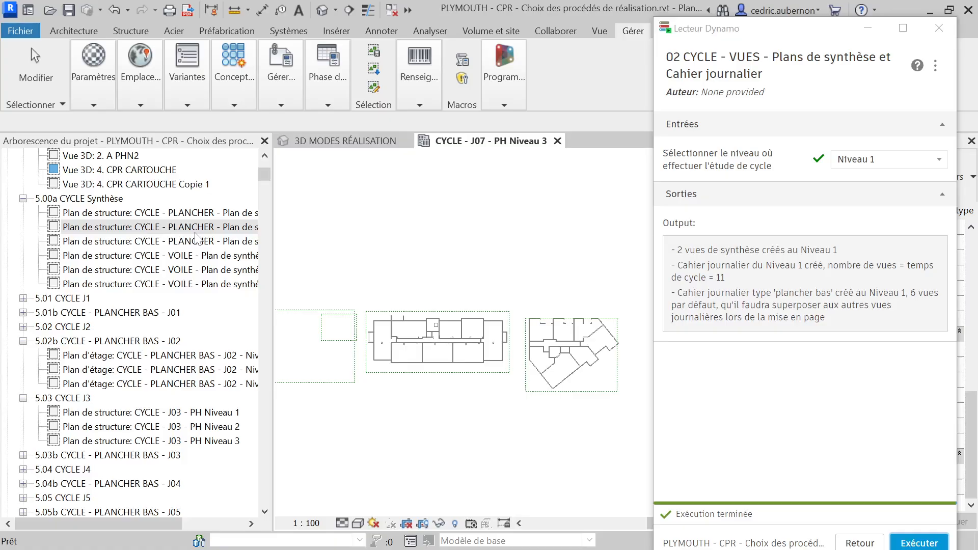
{"action": "double_click", "coordinate": [194, 227]}
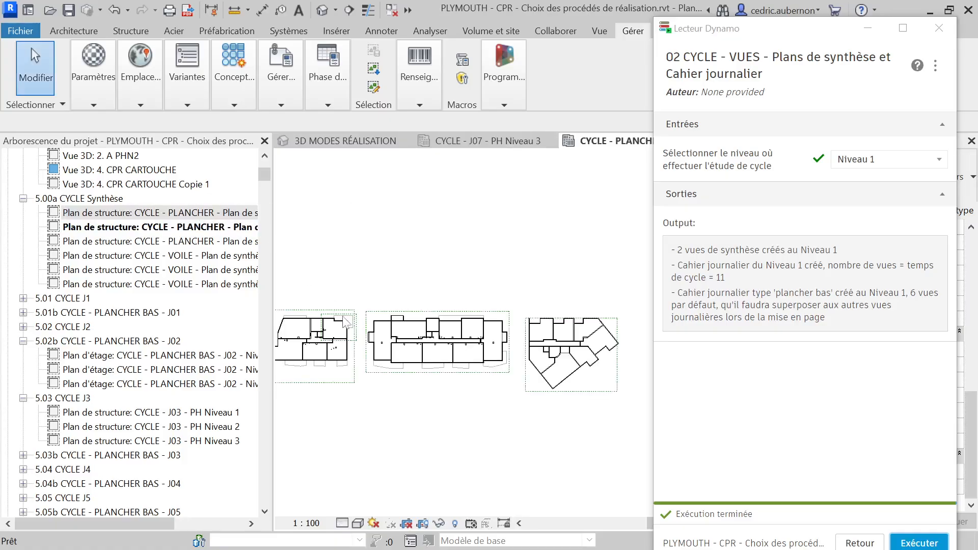
{"action": "double_click", "coordinate": [194, 212]}
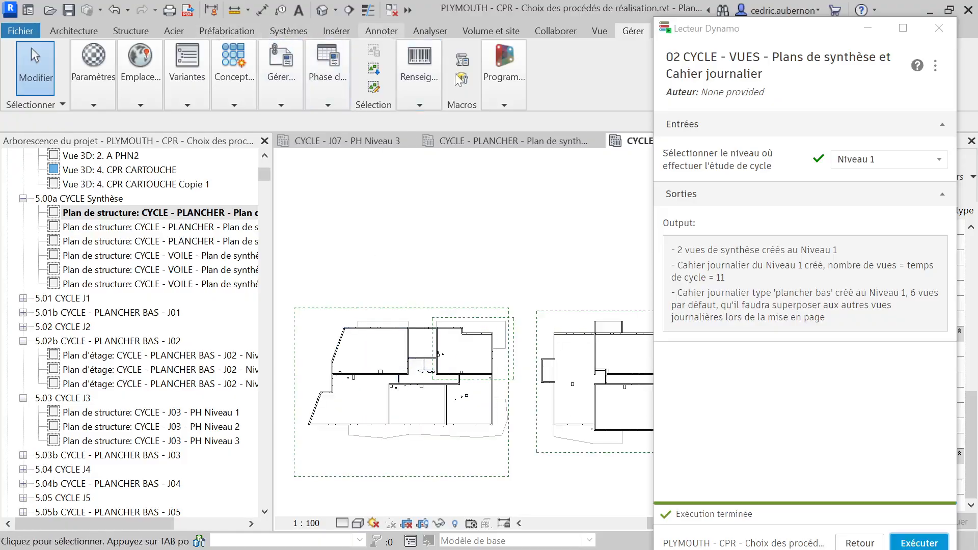
- Draw one diagonal detail line across the westernmost building of the synthesis plan and end the line chain
{"action": "left_click", "coordinate": [381, 31]}
{"action": "left_click", "coordinate": [429, 50]}
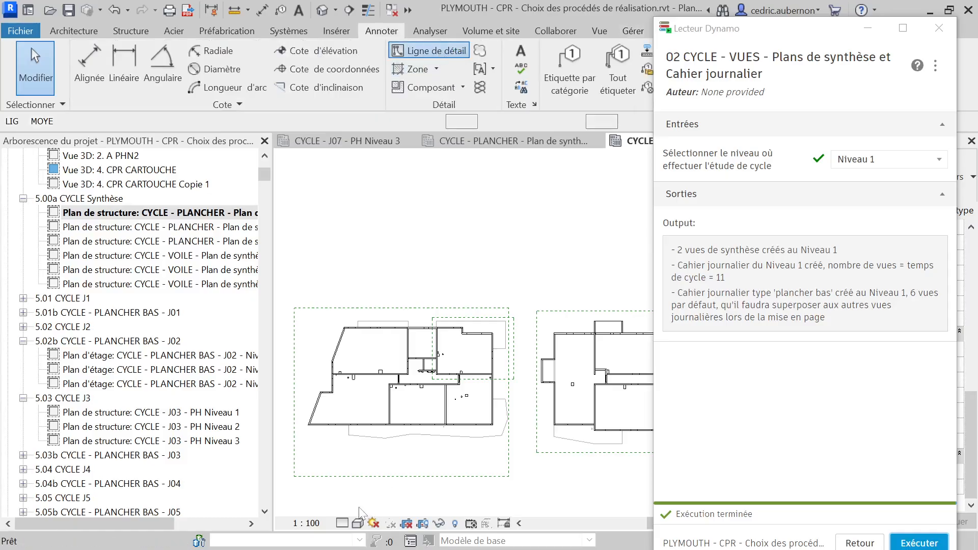
{"action": "left_click", "coordinate": [317, 460]}
{"action": "left_click", "coordinate": [481, 243]}
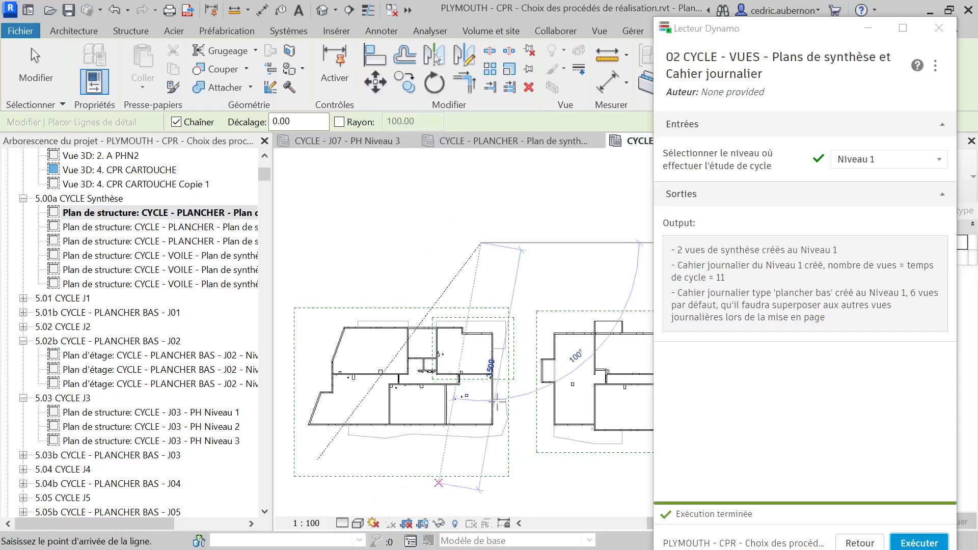
{"action": "key", "text": "Escape"}
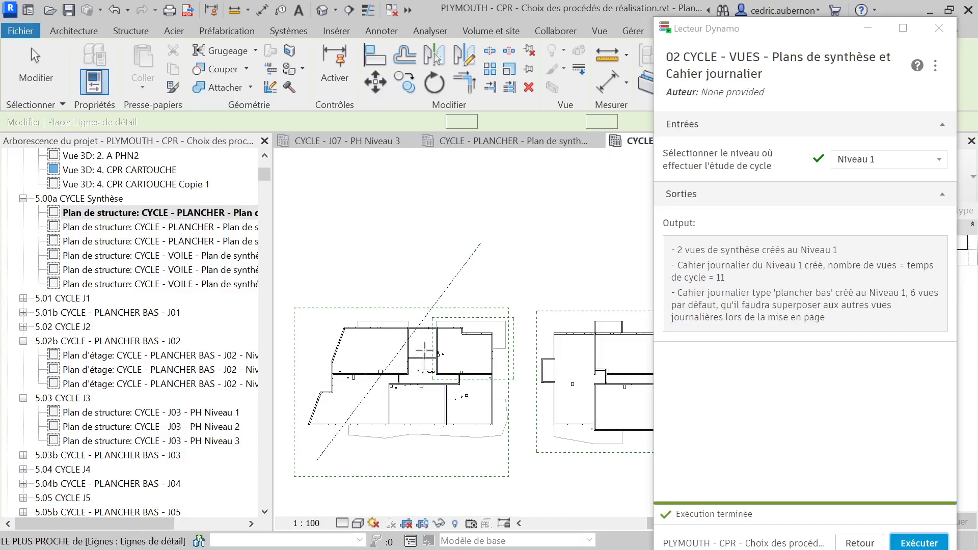
- Try to run the 02 CYCLE - VUES script again for Niveau 1 with the detail line command active, keeping the Dynamo Player window in view
{"action": "left_click", "coordinate": [408, 328]}
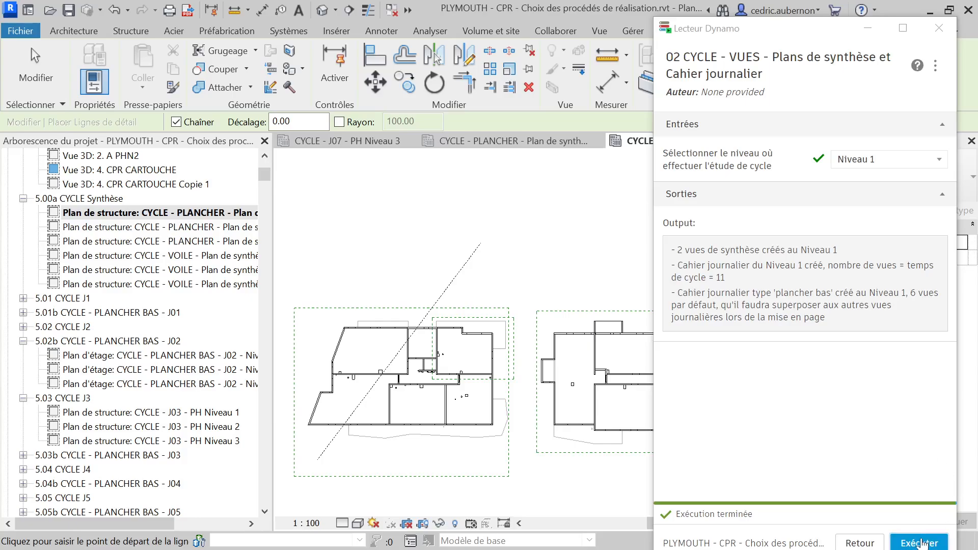
{"action": "key", "text": "alt+Tab"}
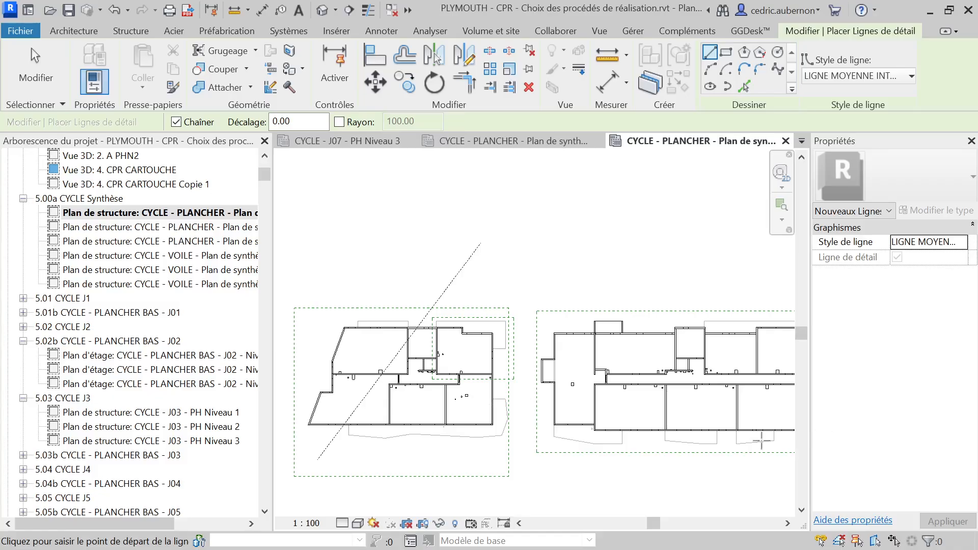
{"action": "key", "text": "super"}
{"action": "left_click", "coordinate": [585, 539]}
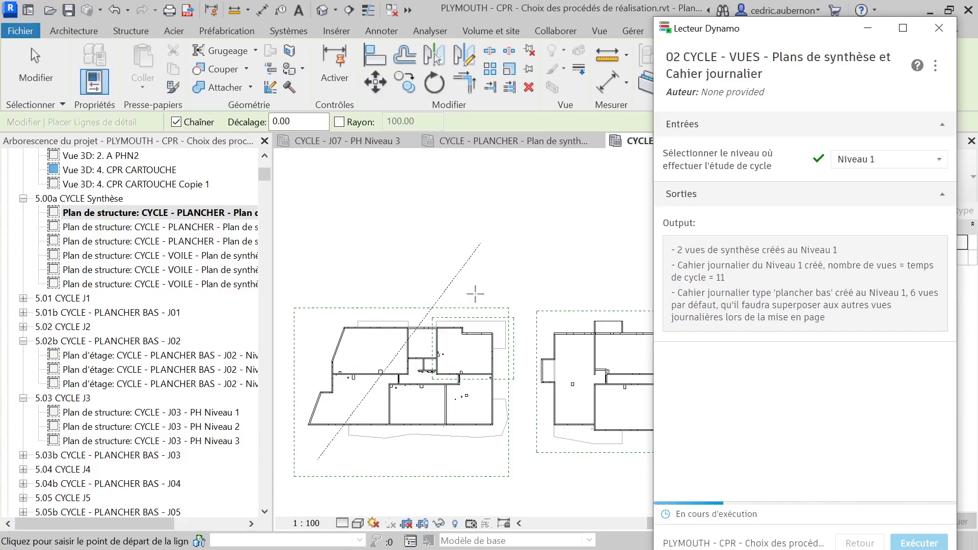
{"action": "left_click_drag", "start_coordinate": [768, 30], "coordinate": [772, 16]}
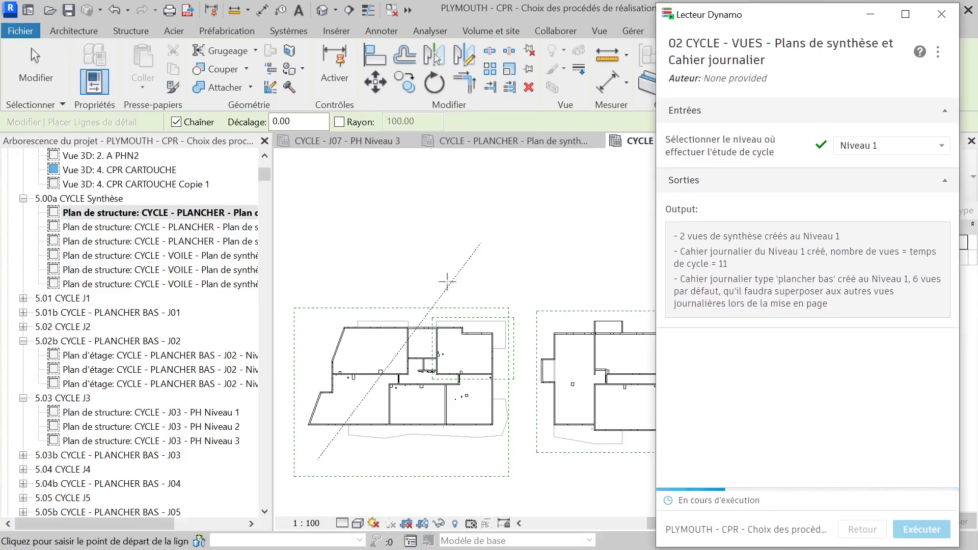